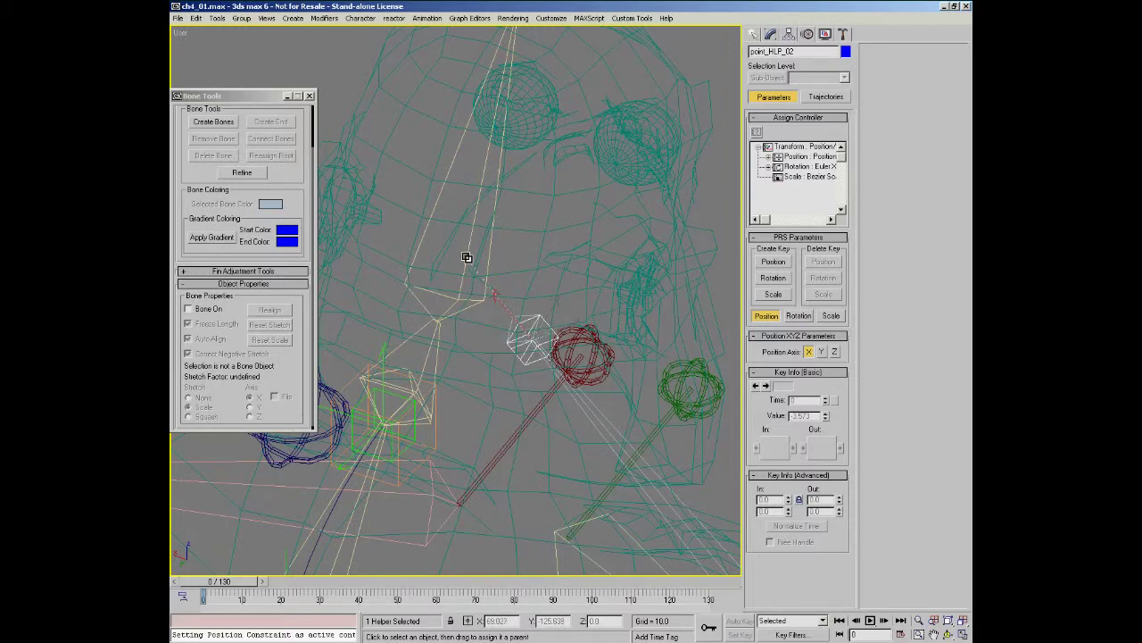
Step: Link the point_HLP_01 helper above the shoulder to the neighbouring clavicle bone
{"action": "middle_click_drag", "start_coordinate": [582, 379], "coordinate": [634, 404], "text": "alt"}
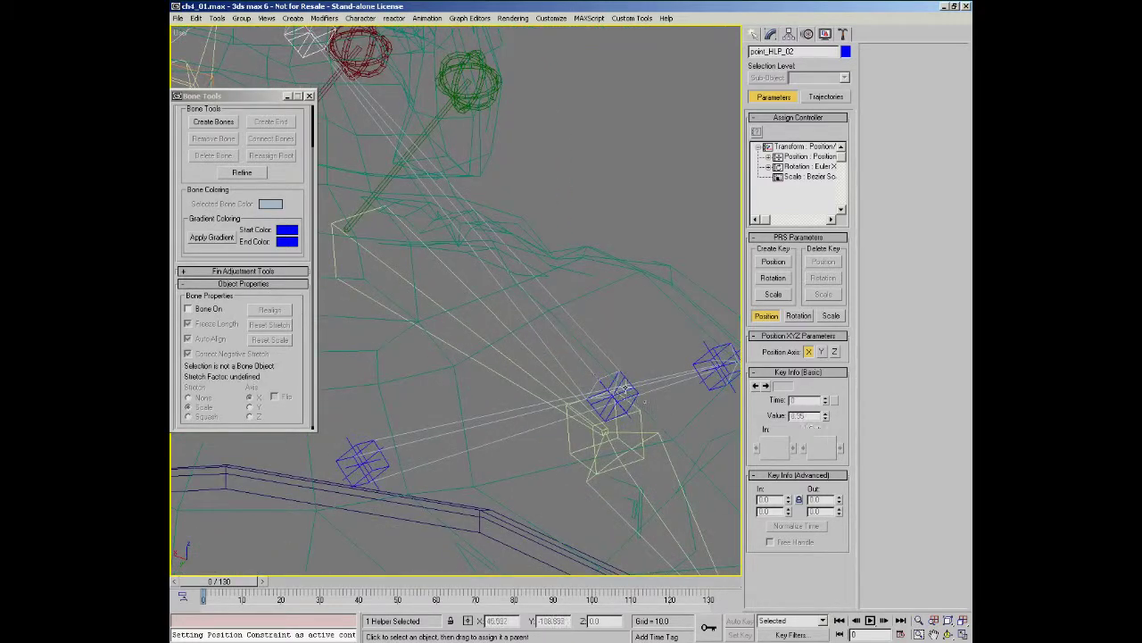
{"action": "left_click", "coordinate": [646, 415]}
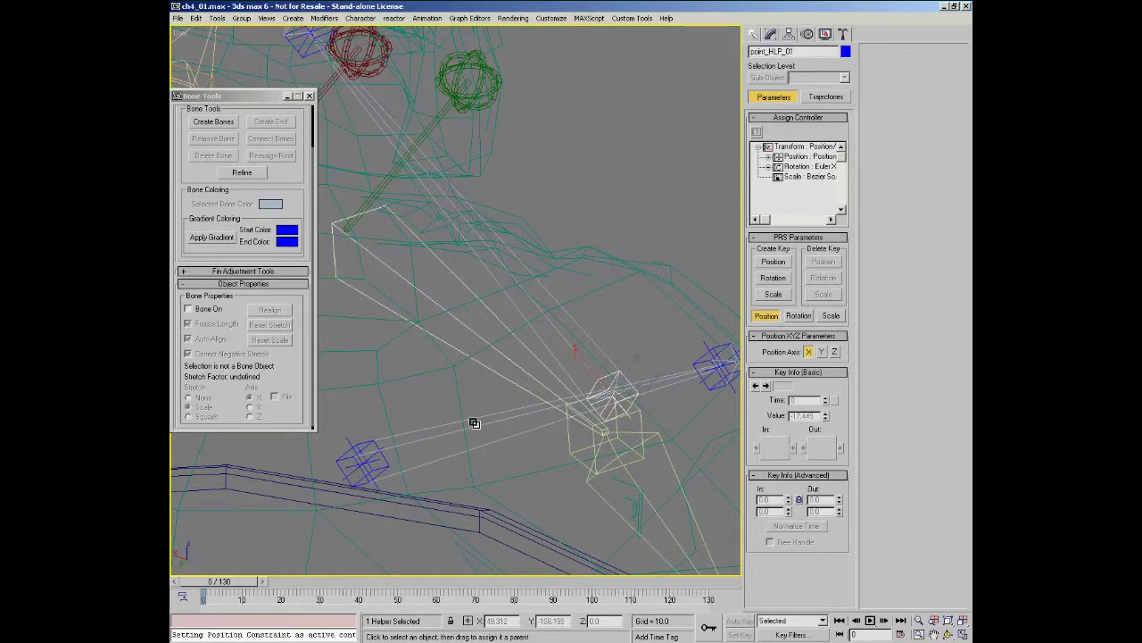
Step: Apply a LookAt Constraint to Bone03 with the shoulder helper point_HLP_04 as its target
{"action": "left_click", "coordinate": [352, 445]}
{"action": "middle_click_drag", "start_coordinate": [353, 445], "coordinate": [492, 404], "text": "alt"}
{"action": "left_click", "coordinate": [331, 385]}
{"action": "right_click", "coordinate": [500, 397]}
{"action": "mouse_move", "coordinate": [607, 253]}
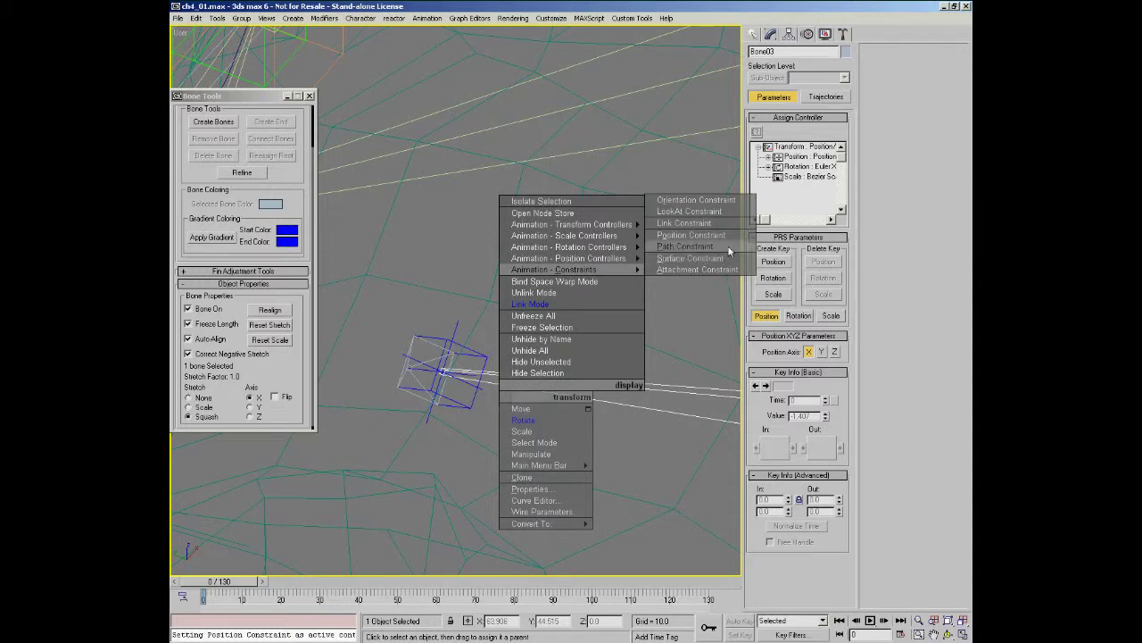
{"action": "left_click", "coordinate": [729, 246]}
{"action": "left_click", "coordinate": [620, 251]}
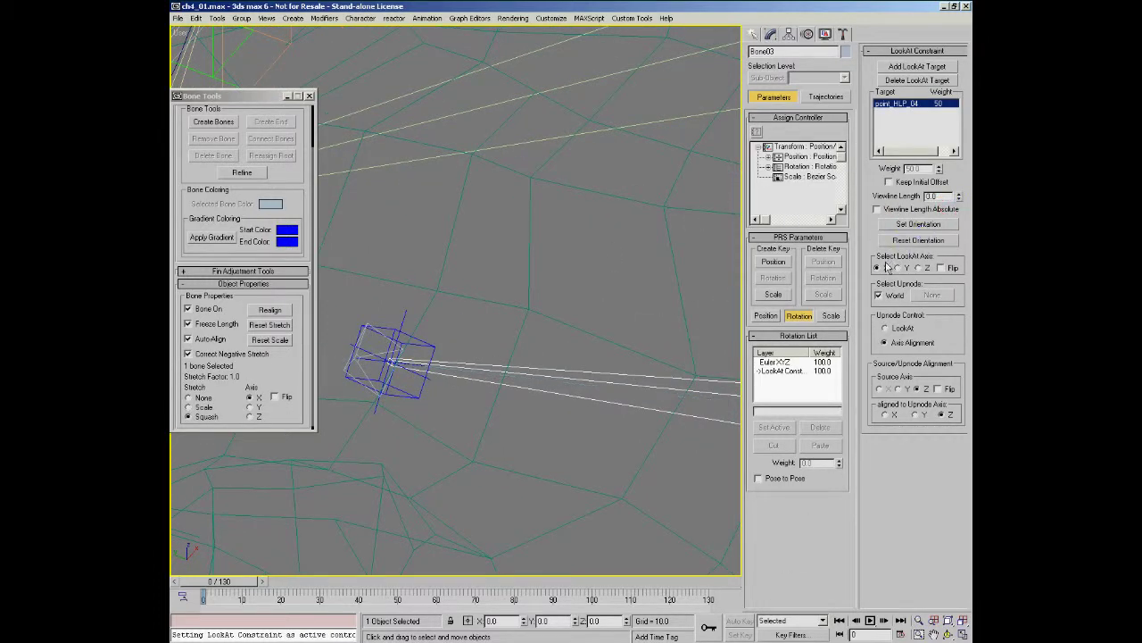
Step: Turn off the World upnode in Bone03's LookAt Constraint and pick point_HLP_03 as the upnode
{"action": "left_click", "coordinate": [894, 300]}
{"action": "middle_click_drag", "start_coordinate": [697, 328], "coordinate": [428, 317]}
{"action": "middle_click_drag", "start_coordinate": [633, 401], "coordinate": [436, 381]}
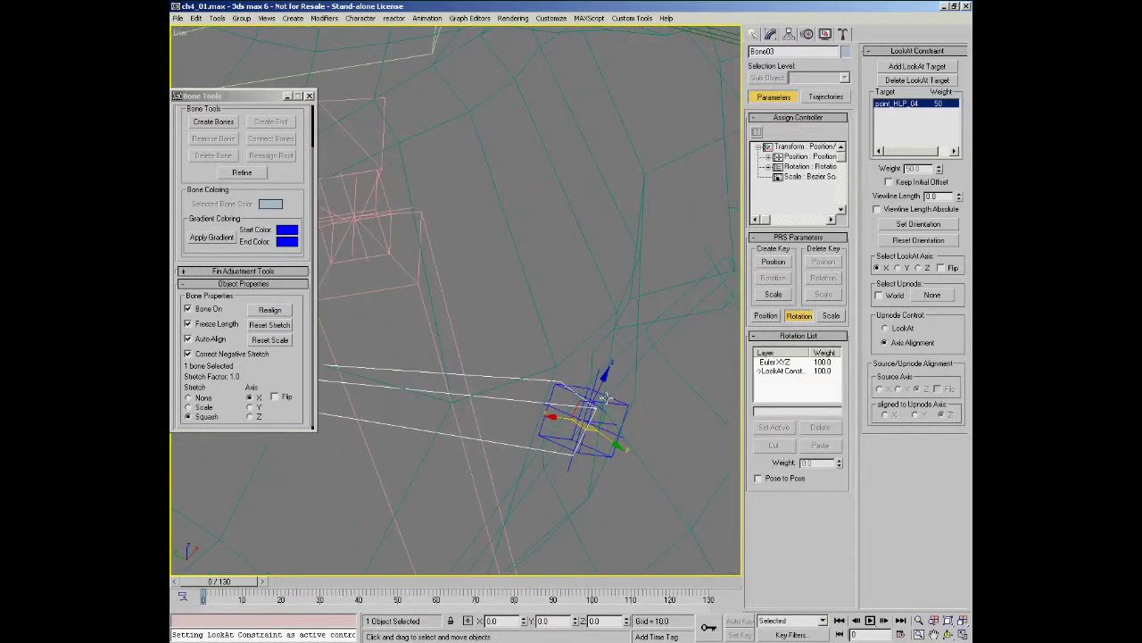
{"action": "left_click", "coordinate": [932, 295]}
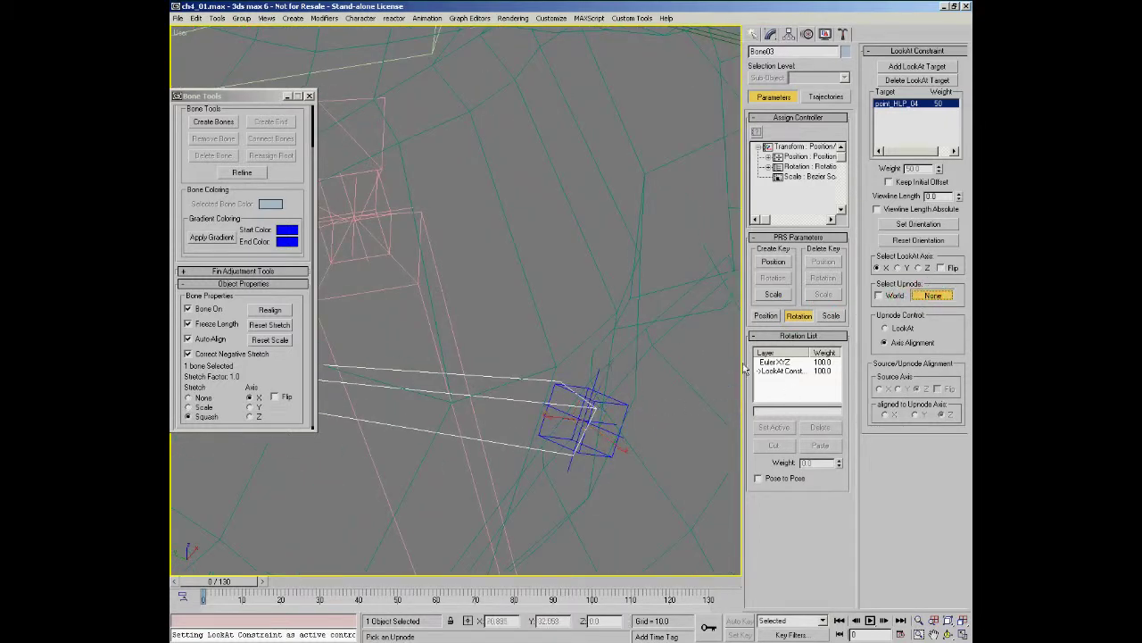
{"action": "left_click", "coordinate": [622, 403]}
{"action": "middle_click_drag", "start_coordinate": [623, 403], "coordinate": [553, 346], "text": "alt"}
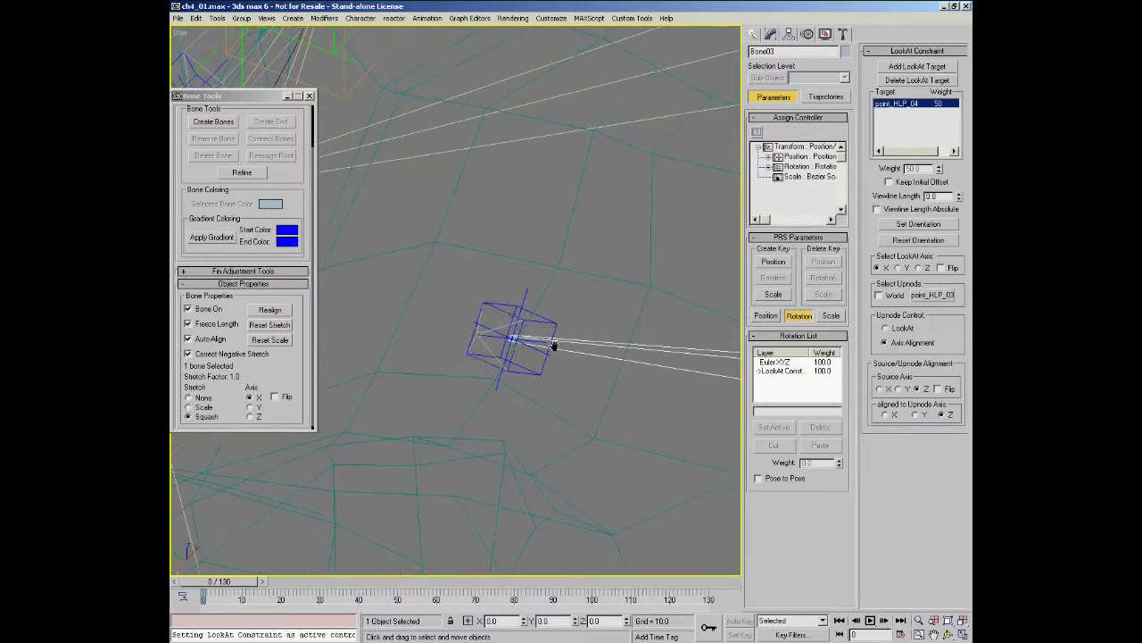
Step: Apply a Position Constraint to the end bone Bone04 with point_HLP_04 as its target
{"action": "left_click", "coordinate": [497, 326]}
{"action": "right_click", "coordinate": [500, 329]}
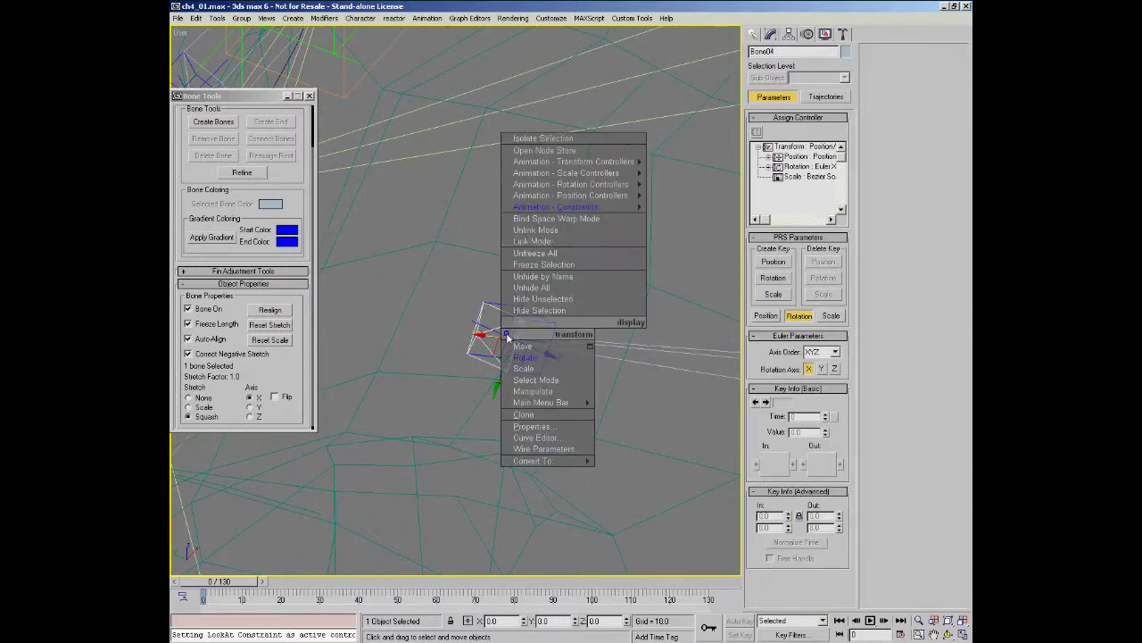
{"action": "mouse_move", "coordinate": [572, 206]}
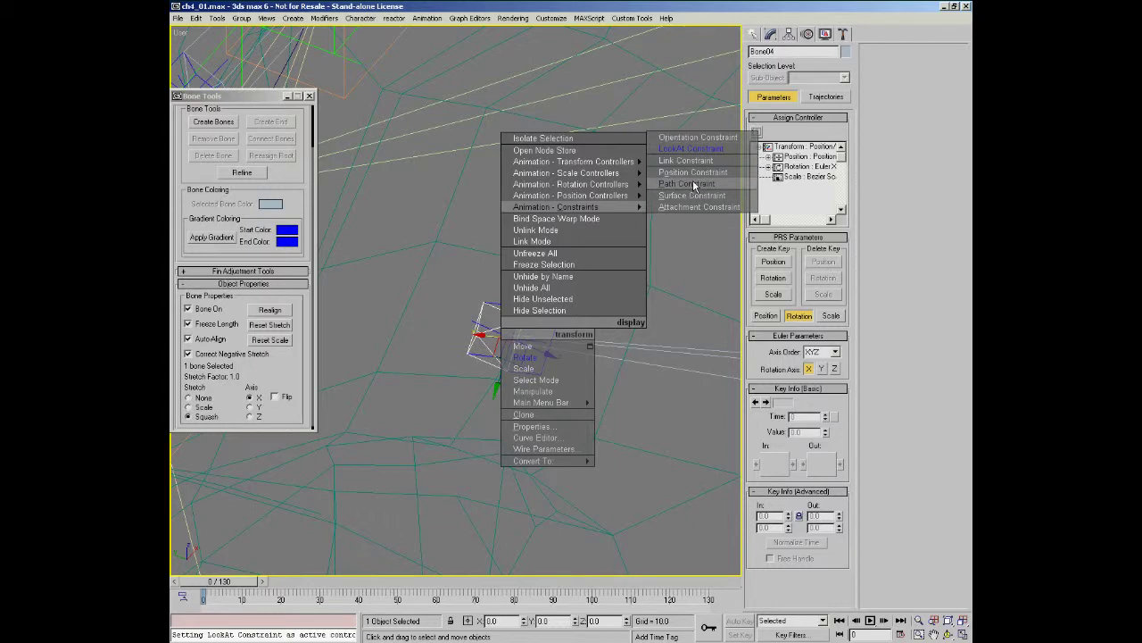
{"action": "left_click", "coordinate": [686, 183]}
{"action": "left_click", "coordinate": [618, 335]}
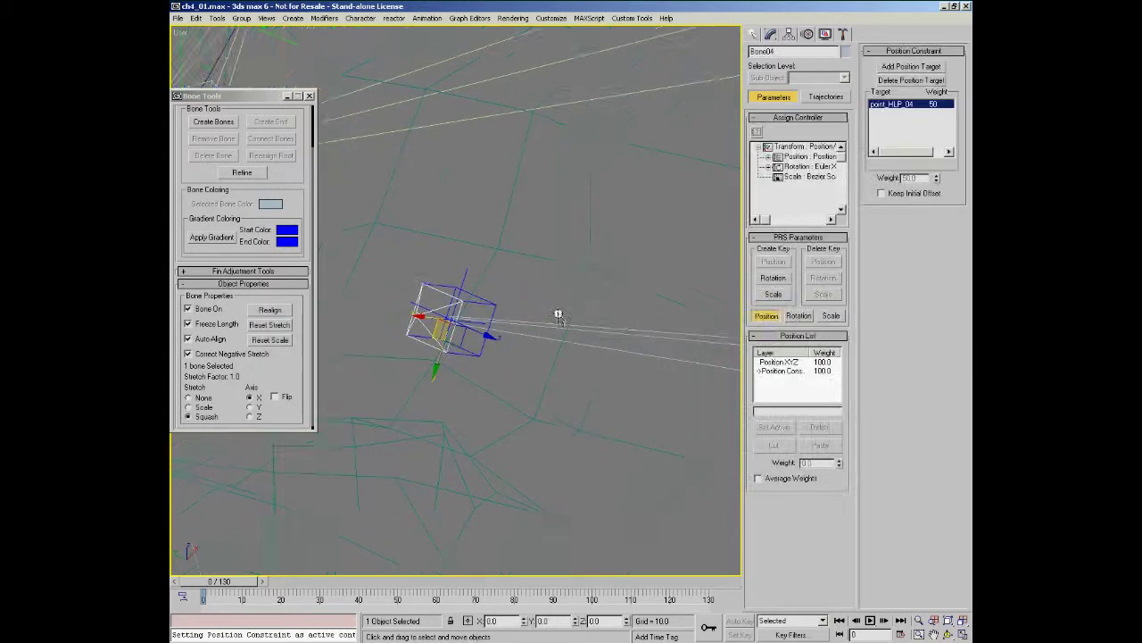
Step: Link the point_HLP_04 helper to the clavicle bone Ogre_Bone_Rarm00
{"action": "scroll", "coordinate": [545, 317], "scroll_direction": "down", "scroll_amount": 5}
{"action": "left_click", "coordinate": [523, 314]}
{"action": "middle_click_drag", "start_coordinate": [522, 314], "coordinate": [533, 281], "text": "alt"}
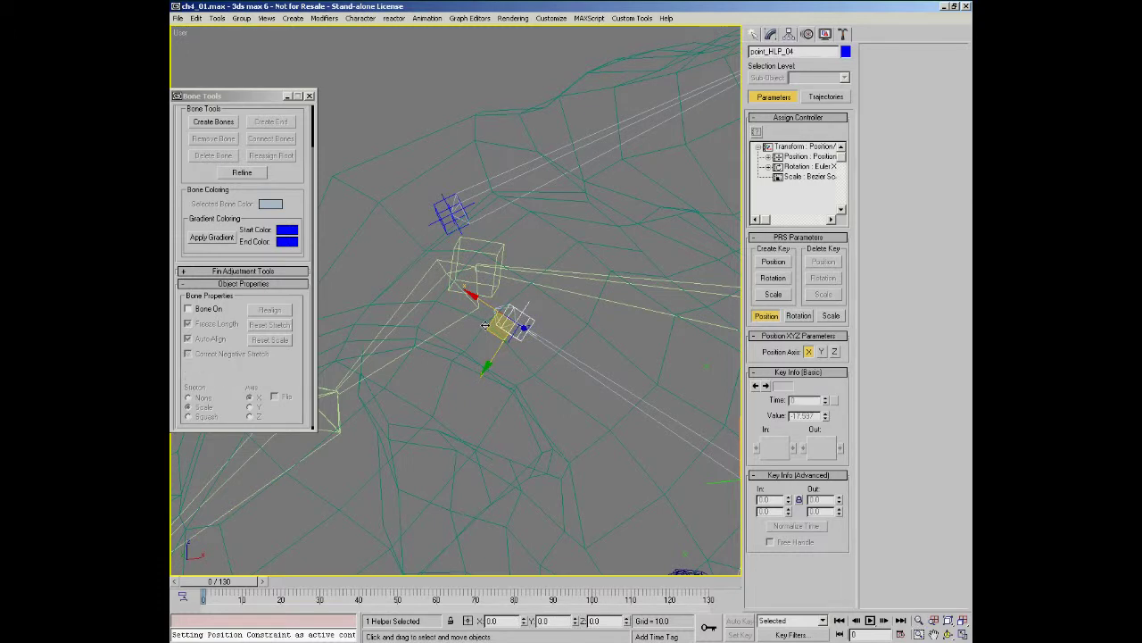
{"action": "mouse_move", "coordinate": [573, 308]}
{"action": "middle_mouse_down", "text": "alt"}
{"action": "mouse_move", "coordinate": [563, 304]}
{"action": "mouse_move", "coordinate": [593, 304]}
{"action": "middle_mouse_up", "text": "alt"}
{"action": "right_click", "coordinate": [594, 303]}
{"action": "left_click", "coordinate": [538, 216]}
{"action": "left_click", "coordinate": [494, 251]}
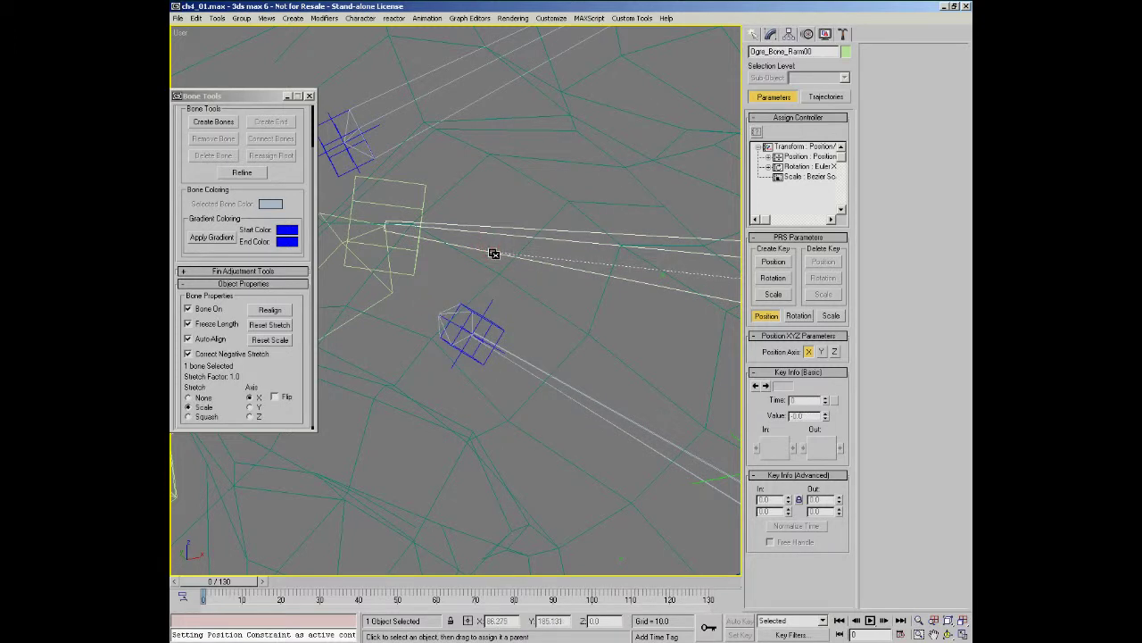
{"action": "left_click", "coordinate": [496, 324]}
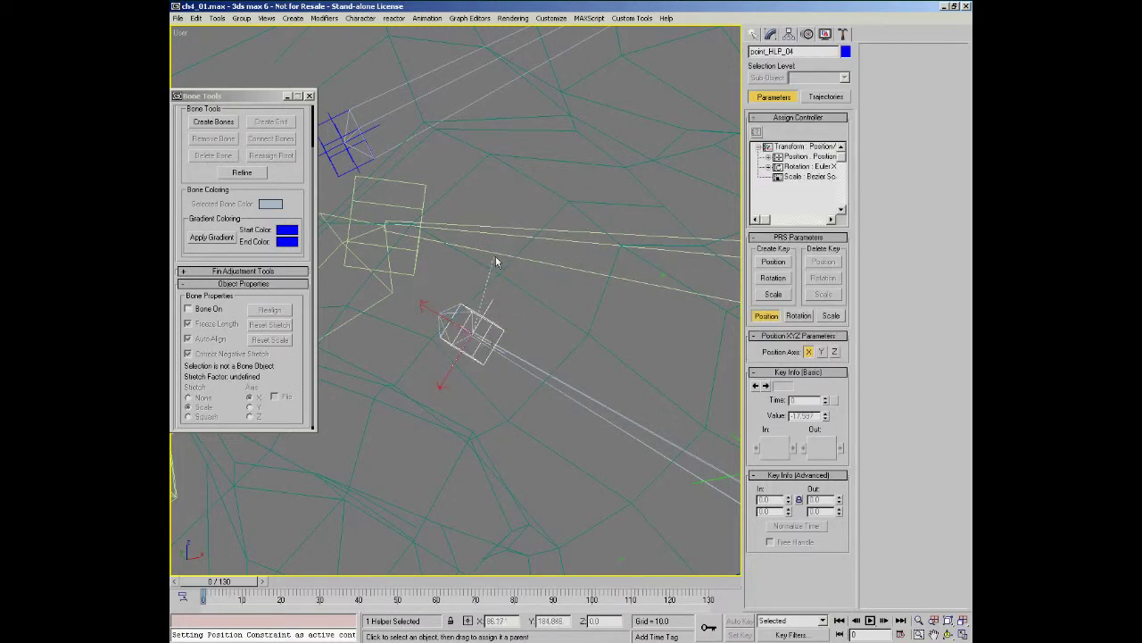
Step: Link the point_HLP_03 helper at the chest to the spine
{"action": "middle_click_drag", "start_coordinate": [581, 355], "coordinate": [536, 351], "text": "alt"}
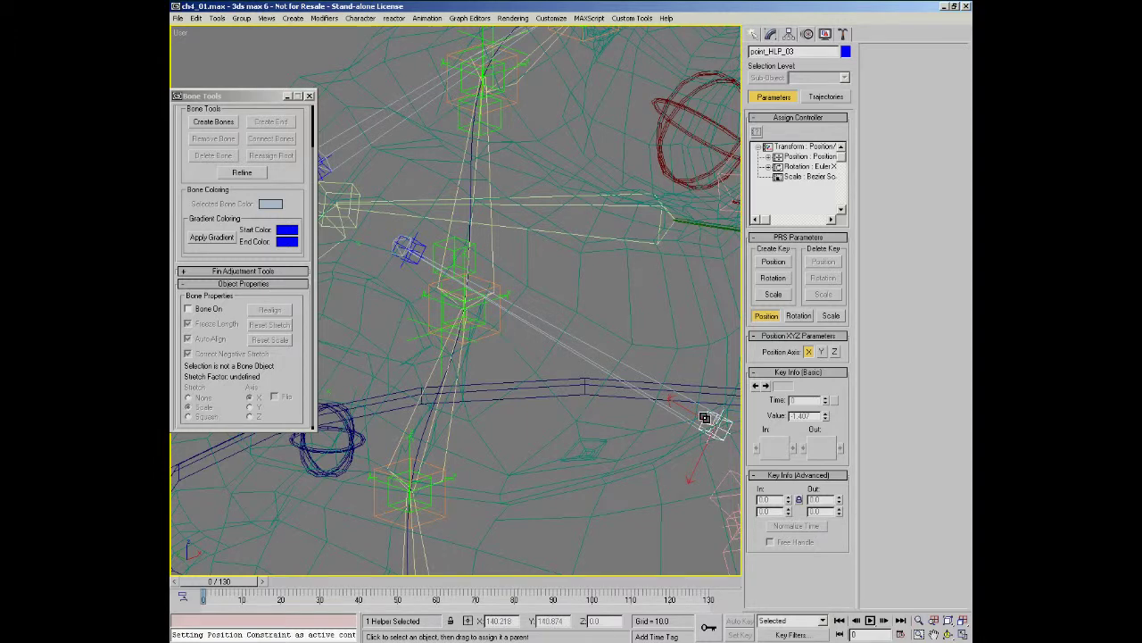
{"action": "scroll", "coordinate": [704, 418], "scroll_direction": "up", "scroll_amount": 2}
{"action": "left_click_drag", "start_coordinate": [704, 418], "coordinate": [621, 283]}
{"action": "left_click_drag", "start_coordinate": [502, 257], "coordinate": [708, 216]}
{"action": "scroll", "coordinate": [503, 257], "scroll_direction": "down", "scroll_amount": 3}
Step: Leave linking, select the Ogre_Geo_Body mesh and examine the whole rig in wireframe and shaded display
{"action": "left_click", "coordinate": [753, 33]}
{"action": "middle_click_drag", "start_coordinate": [571, 223], "coordinate": [562, 312], "text": "alt"}
{"action": "right_click", "coordinate": [496, 272]}
{"action": "left_click", "coordinate": [542, 306]}
{"action": "scroll", "coordinate": [542, 306], "scroll_direction": "down", "scroll_amount": 3}
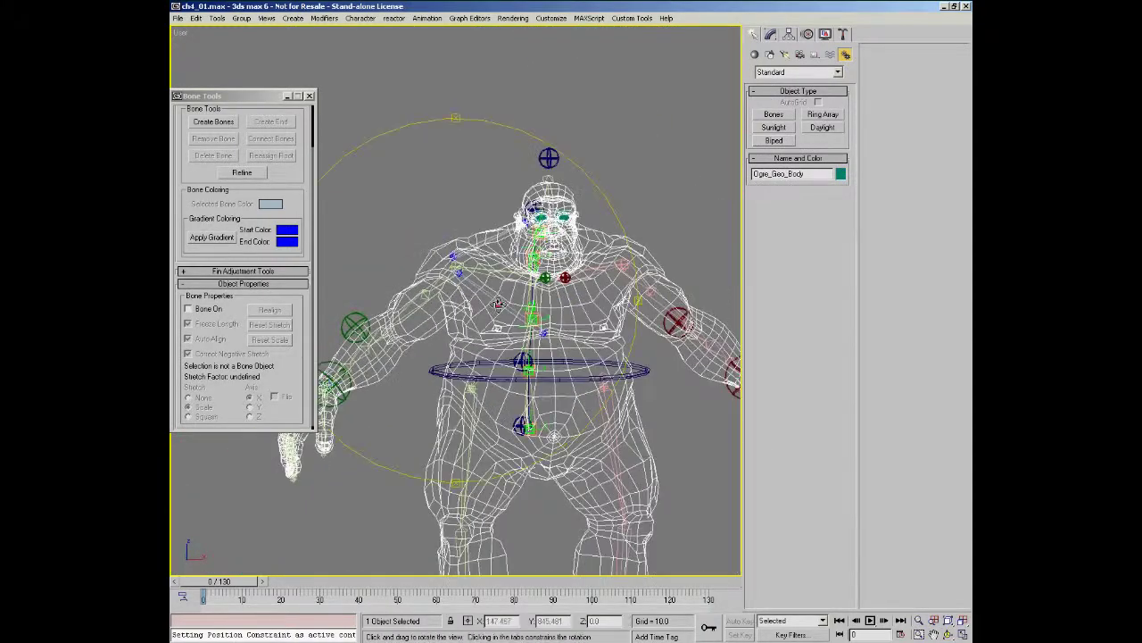
{"action": "key", "text": "F3"}
{"action": "scroll", "coordinate": [506, 349], "scroll_direction": "up", "scroll_amount": 1}
{"action": "key", "text": "F3"}
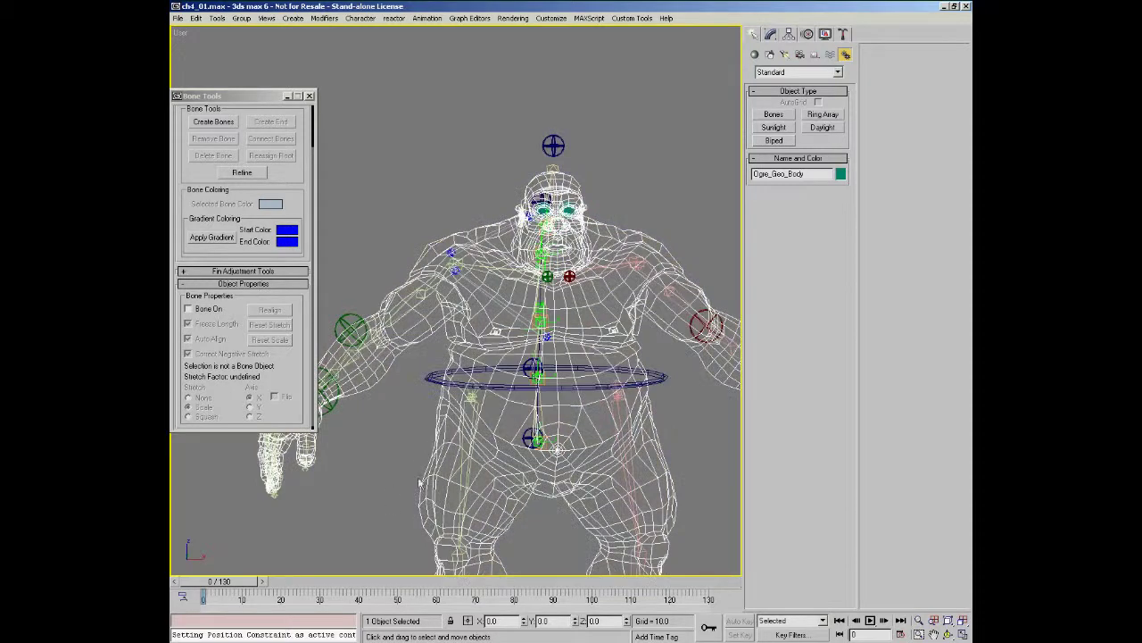
{"action": "left_click_drag", "start_coordinate": [239, 585], "coordinate": [175, 548]}
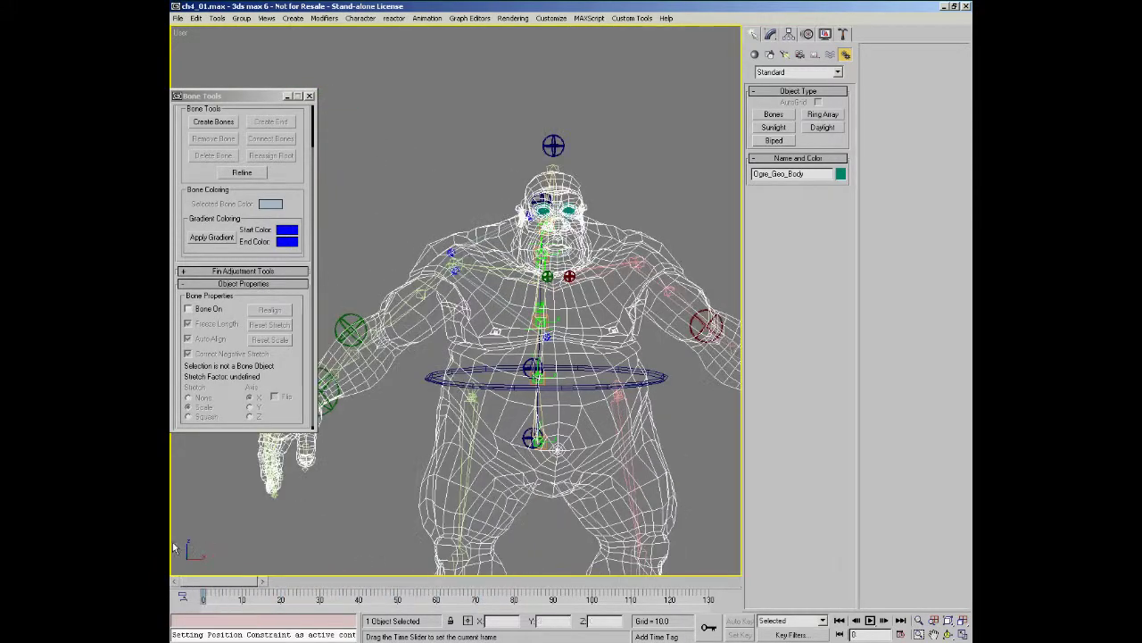
Step: Link Bone01 to the point helper at its base above the shoulder
{"action": "left_click_drag", "start_coordinate": [499, 300], "coordinate": [473, 241]}
{"action": "right_click", "coordinate": [450, 284]}
{"action": "left_click", "coordinate": [451, 284]}
{"action": "scroll", "coordinate": [451, 283], "scroll_direction": "up", "scroll_amount": 3}
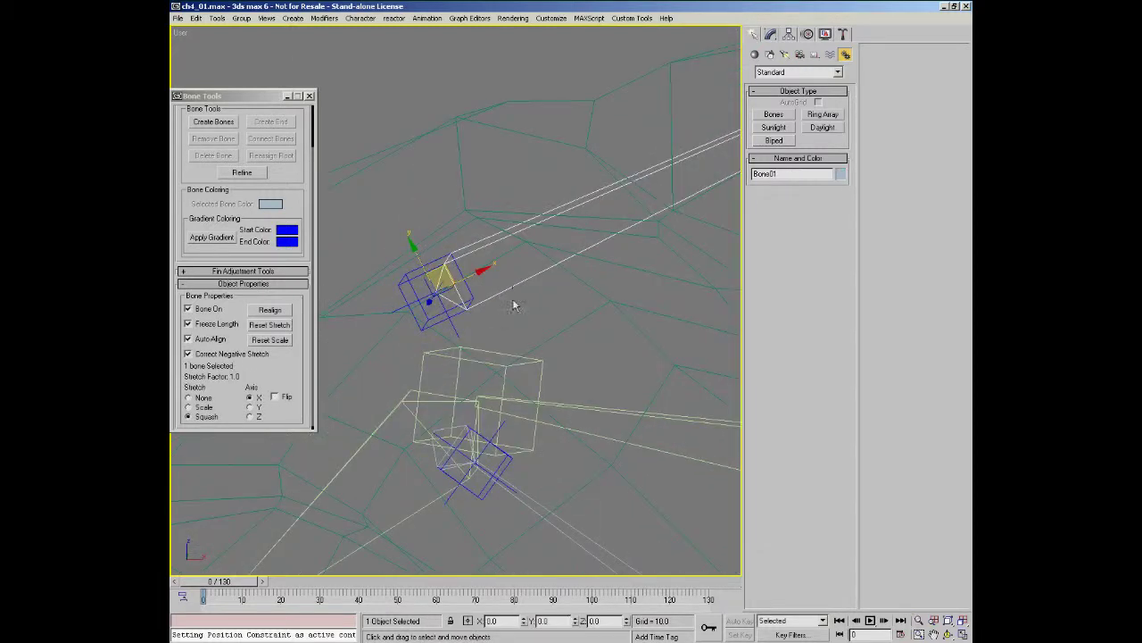
{"action": "right_click", "coordinate": [506, 272]}
{"action": "left_click", "coordinate": [548, 186]}
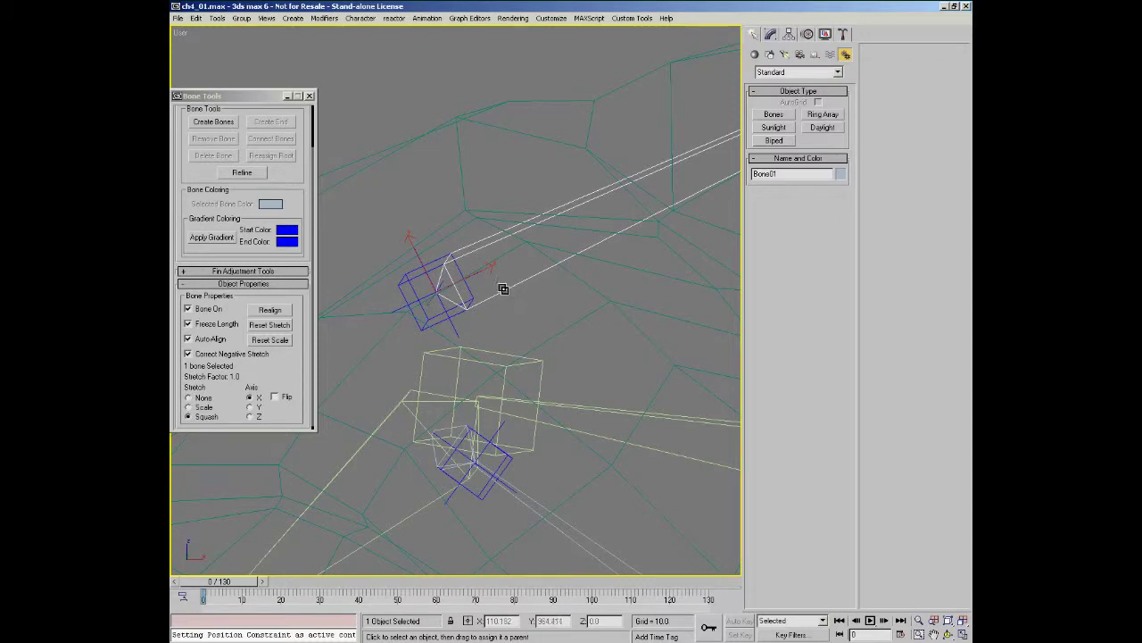
Step: Link Bone03 to the point helper at its base near the spine and leave linking
{"action": "middle_click_drag", "start_coordinate": [563, 334], "coordinate": [438, 310]}
{"action": "scroll", "coordinate": [438, 311], "scroll_direction": "down", "scroll_amount": 5}
{"action": "scroll", "coordinate": [543, 354], "scroll_direction": "up", "scroll_amount": 3}
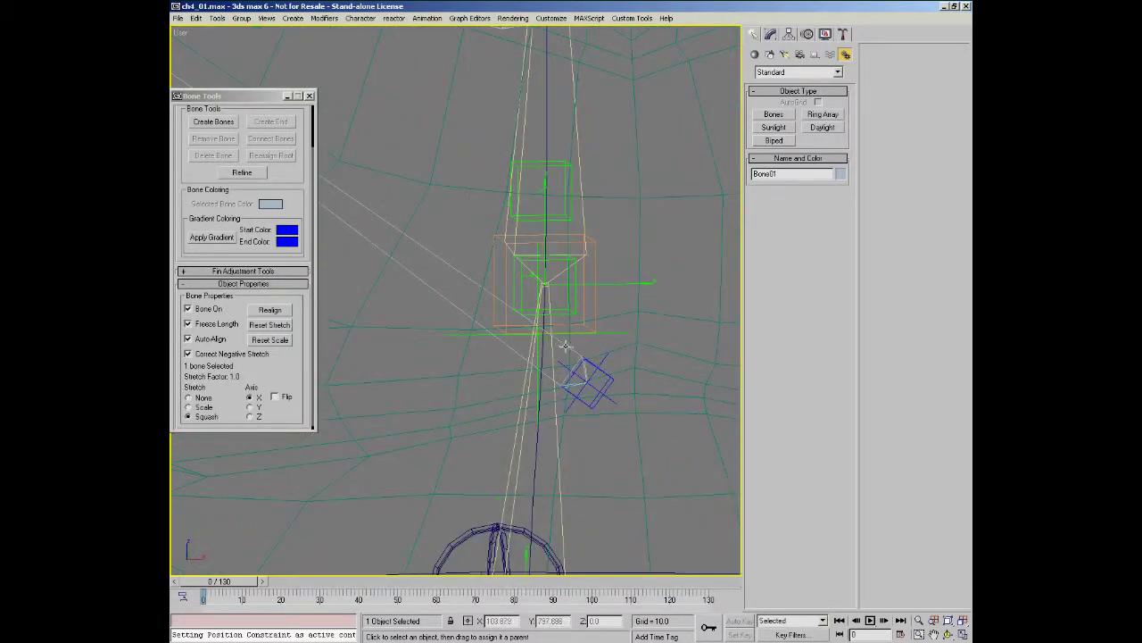
{"action": "scroll", "coordinate": [562, 382], "scroll_direction": "down", "scroll_amount": 4}
{"action": "right_click", "coordinate": [555, 382]}
{"action": "left_click", "coordinate": [576, 390]}
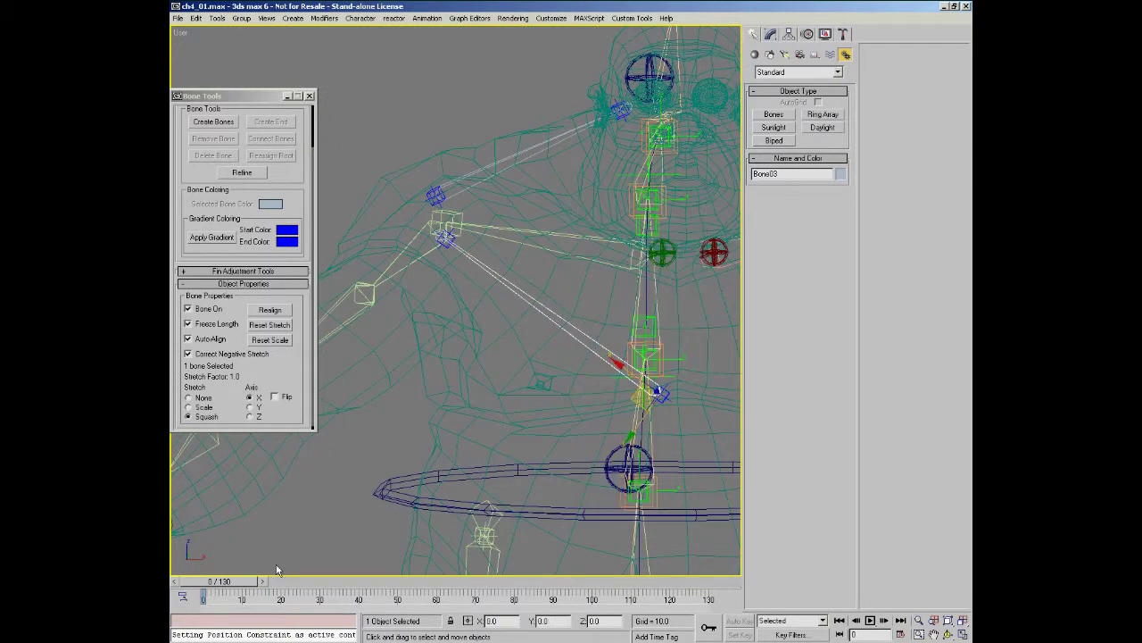
Step: Scrub the animation to frame 77 and back to frame 0 to check how the helper bones follow the arm
{"action": "left_click_drag", "start_coordinate": [222, 582], "coordinate": [503, 602]}
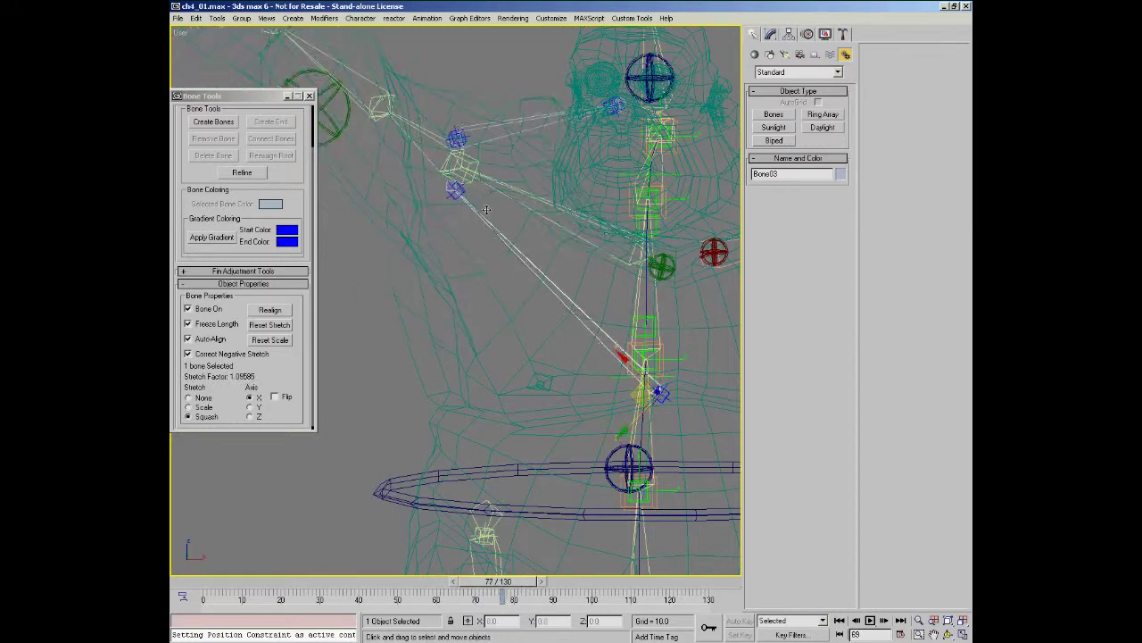
{"action": "middle_click_drag", "start_coordinate": [500, 300], "coordinate": [403, 637]}
{"action": "left_click_drag", "start_coordinate": [495, 595], "coordinate": [227, 596]}
Step: Select the clavicle control Pin_CNT01 and try rotating it to test the helper bones
{"action": "middle_click_drag", "start_coordinate": [473, 401], "coordinate": [559, 298]}
{"action": "key", "text": "w"}
{"action": "left_click", "coordinate": [691, 255]}
{"action": "right_click", "coordinate": [654, 244]}
{"action": "left_click", "coordinate": [667, 275]}
{"action": "mouse_move", "coordinate": [637, 243]}
{"action": "left_mouse_down"}
{"action": "mouse_move", "coordinate": [658, 247]}
{"action": "mouse_move", "coordinate": [627, 240]}
{"action": "left_mouse_up"}
{"action": "right_click", "coordinate": [627, 240]}
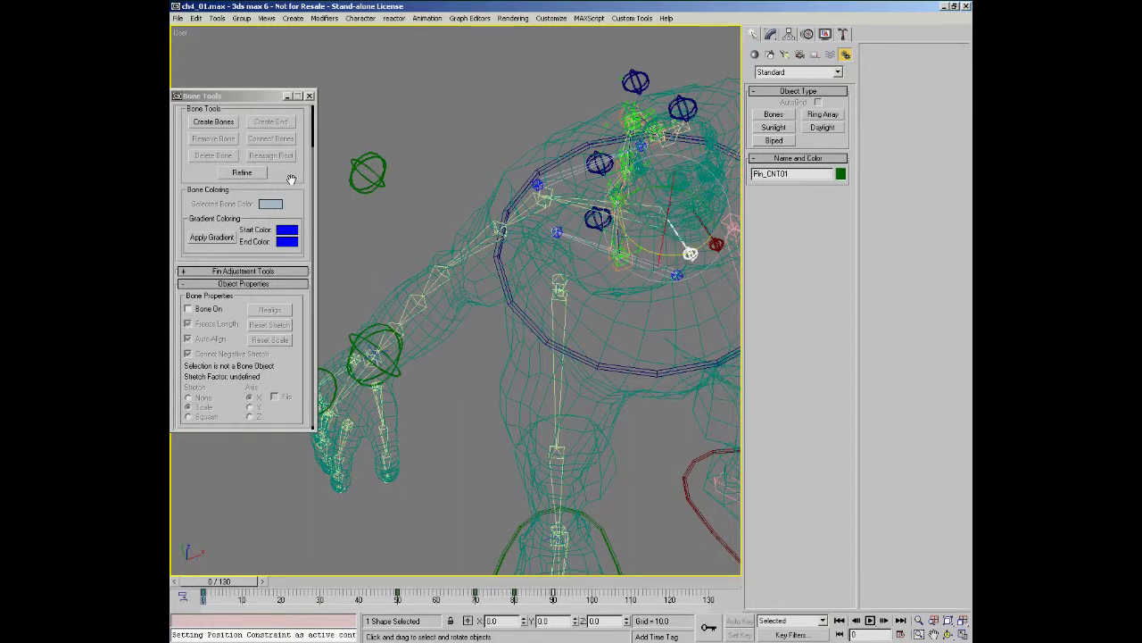
Step: Close the Bone Tools window to free up the viewport
{"action": "scroll", "coordinate": [290, 178], "scroll_direction": "up", "scroll_amount": 2}
{"action": "left_click", "coordinate": [238, 141]}
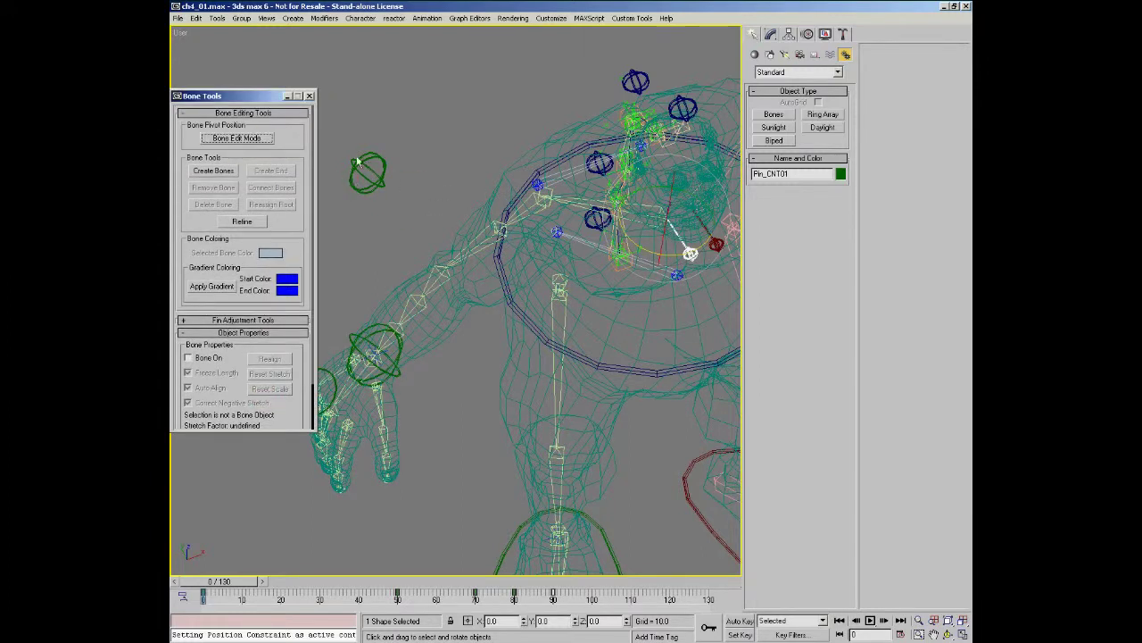
{"action": "left_click", "coordinate": [310, 96]}
Step: Test-rotate Pin_CNT01, undo the rotation and examine the shoulder helper bones from several angles
{"action": "middle_click_drag", "start_coordinate": [571, 268], "coordinate": [593, 298], "text": "alt"}
{"action": "mouse_move", "coordinate": [587, 300]}
{"action": "left_mouse_down"}
{"action": "mouse_move", "coordinate": [581, 293]}
{"action": "mouse_move", "coordinate": [596, 303]}
{"action": "mouse_move", "coordinate": [576, 291]}
{"action": "left_mouse_up"}
{"action": "key", "text": "ctrl+z"}
{"action": "middle_click_drag", "start_coordinate": [578, 292], "coordinate": [472, 250], "text": "alt"}
{"action": "middle_click_drag", "start_coordinate": [619, 328], "coordinate": [524, 278]}
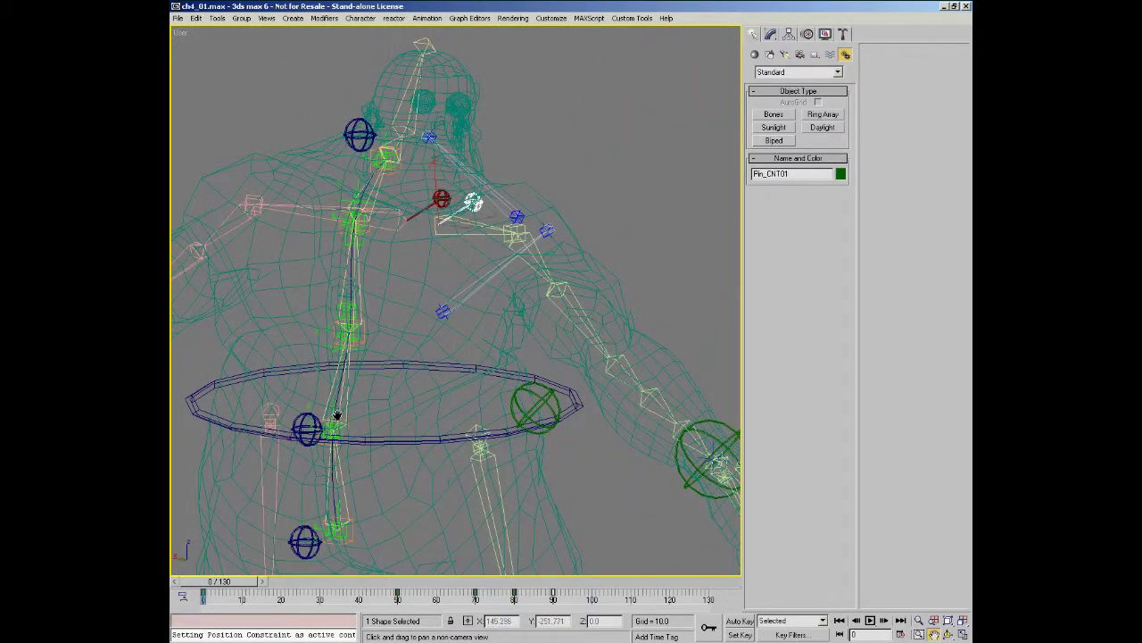
{"action": "middle_click_drag", "start_coordinate": [452, 248], "coordinate": [510, 319], "text": "alt"}
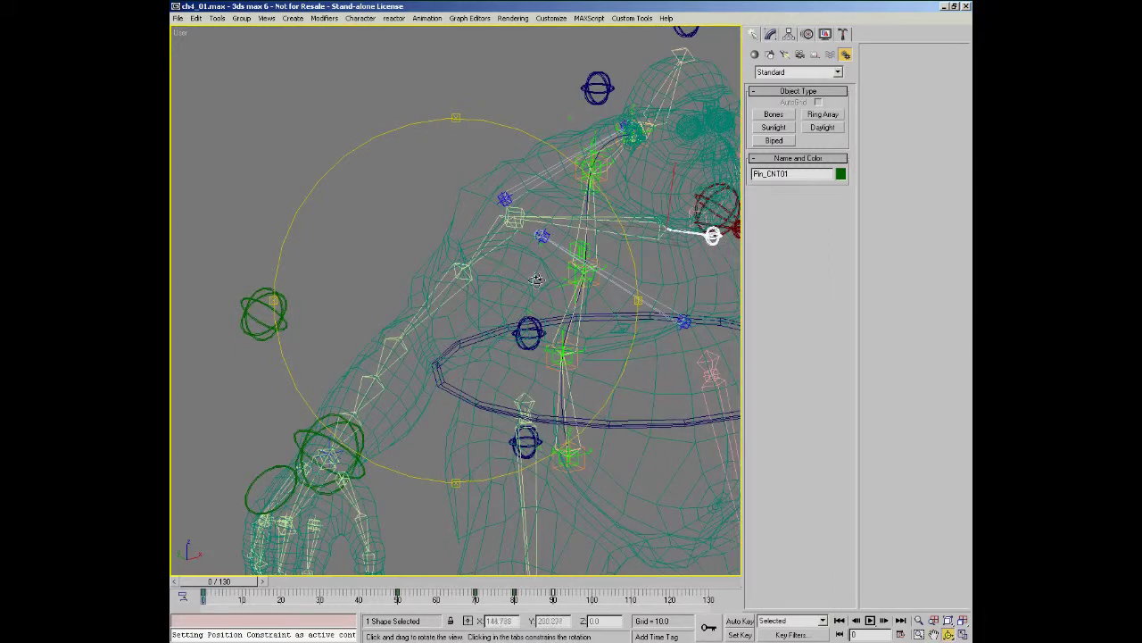
{"action": "middle_click_drag", "start_coordinate": [463, 383], "coordinate": [382, 324], "text": "alt"}
{"action": "middle_click_drag", "start_coordinate": [308, 376], "coordinate": [391, 238], "text": "alt"}
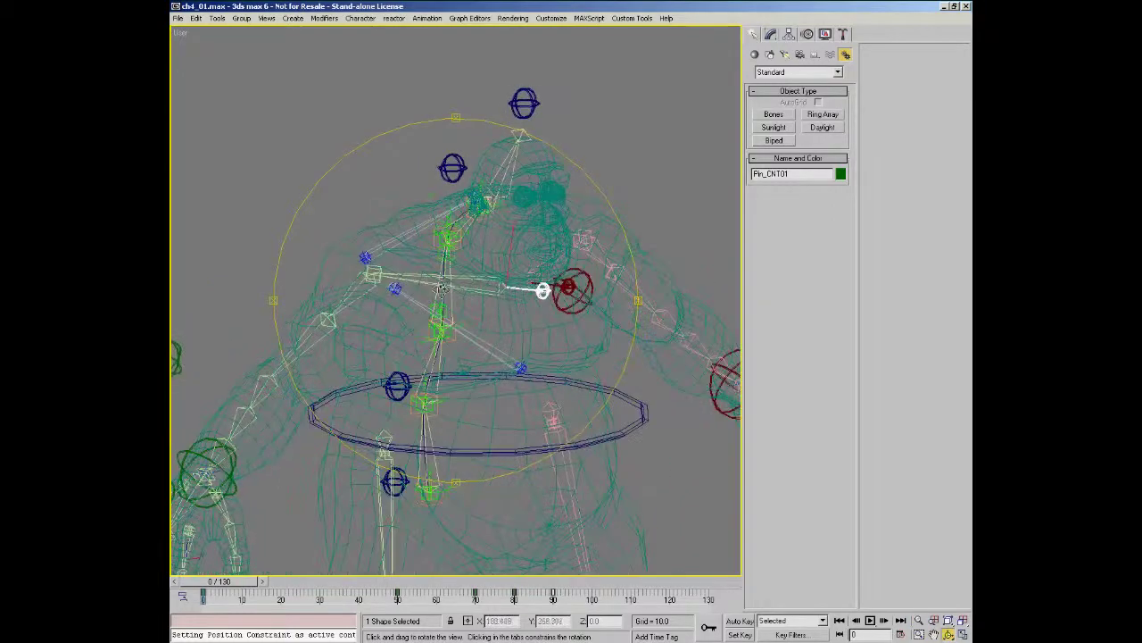
{"action": "middle_click_drag", "start_coordinate": [454, 287], "coordinate": [429, 292], "text": "alt"}
Step: Select the Ogre_Geo_Body mesh and add Bone03 and Bone01 to its Skin modifier
{"action": "left_click", "coordinate": [483, 302]}
{"action": "middle_click_drag", "start_coordinate": [492, 333], "coordinate": [458, 361]}
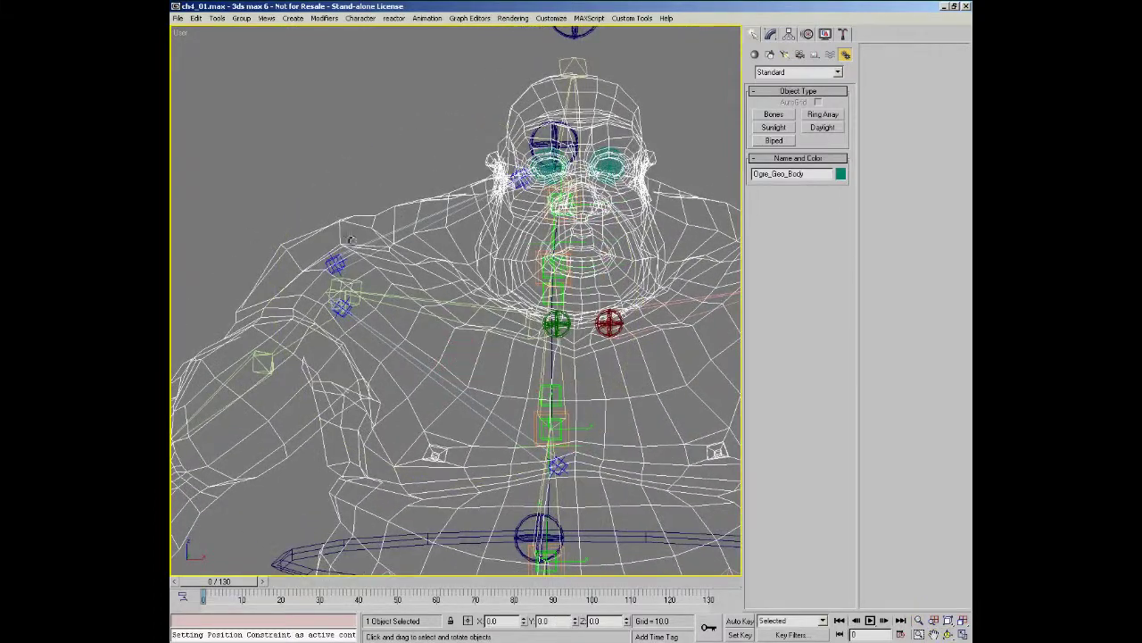
{"action": "left_click", "coordinate": [770, 35]}
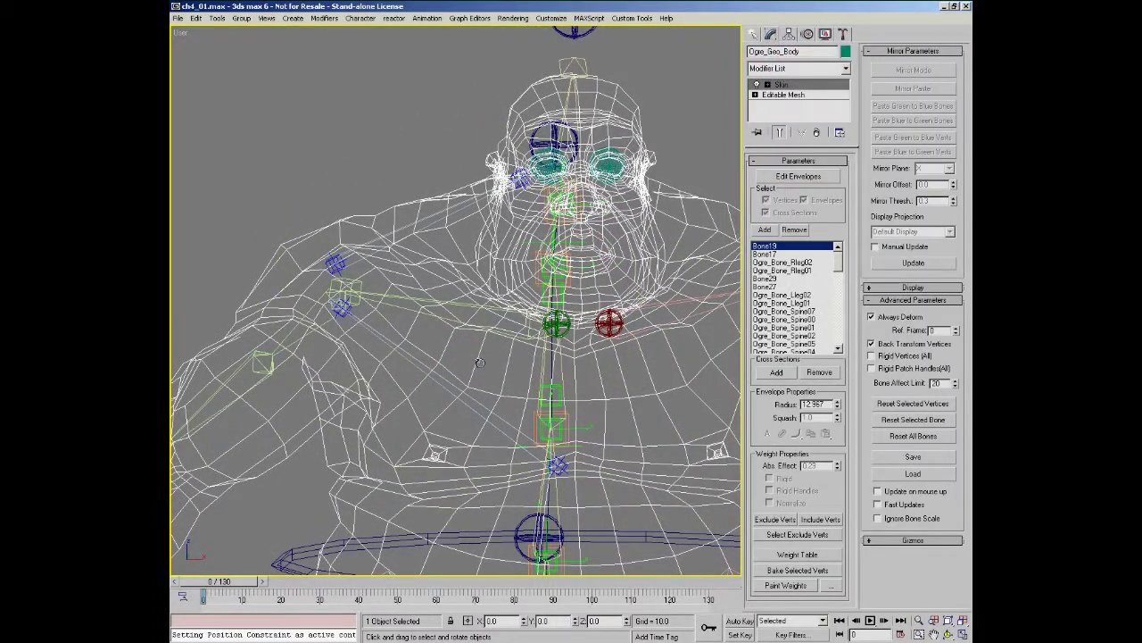
{"action": "right_click", "coordinate": [451, 355]}
{"action": "left_click", "coordinate": [408, 282]}
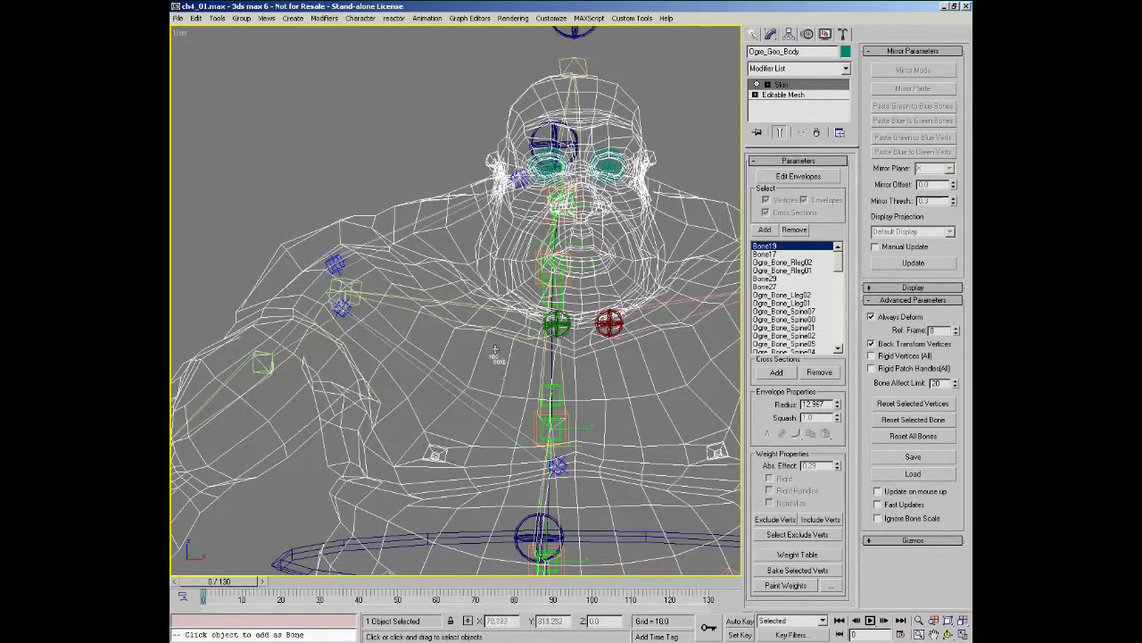
{"action": "left_click", "coordinate": [514, 429]}
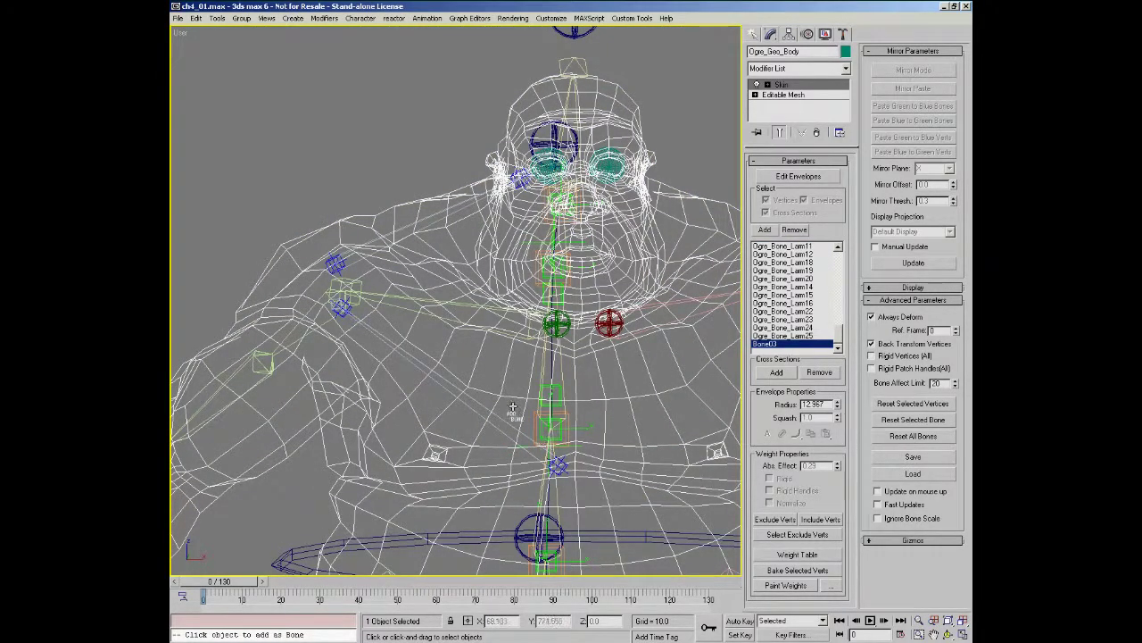
{"action": "middle_click_drag", "start_coordinate": [512, 407], "coordinate": [516, 391]}
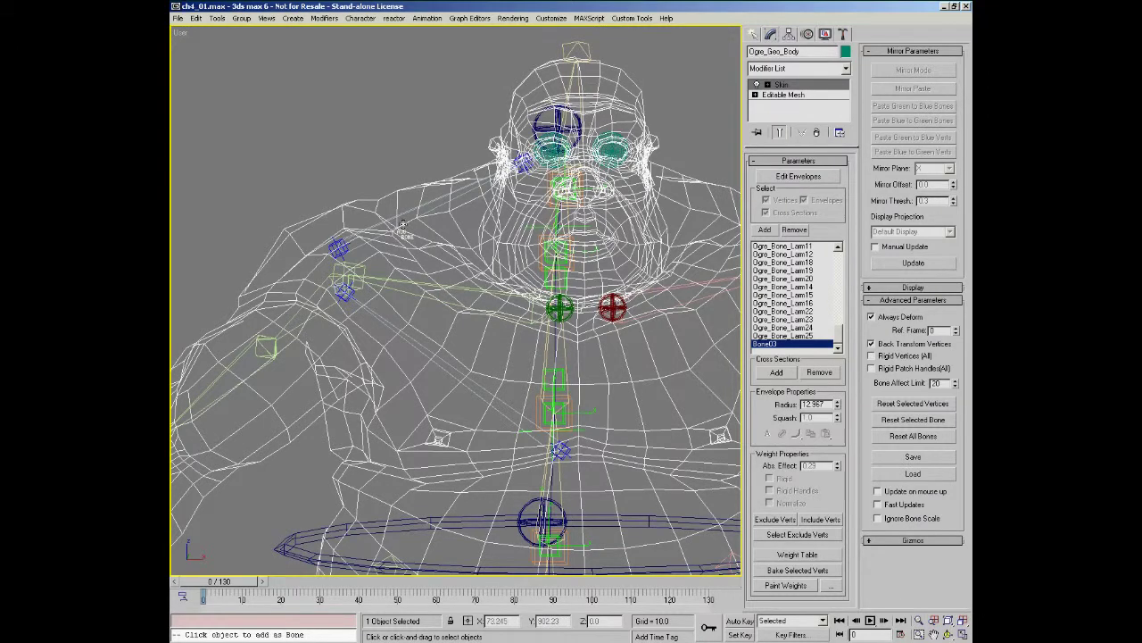
{"action": "left_click", "coordinate": [404, 219]}
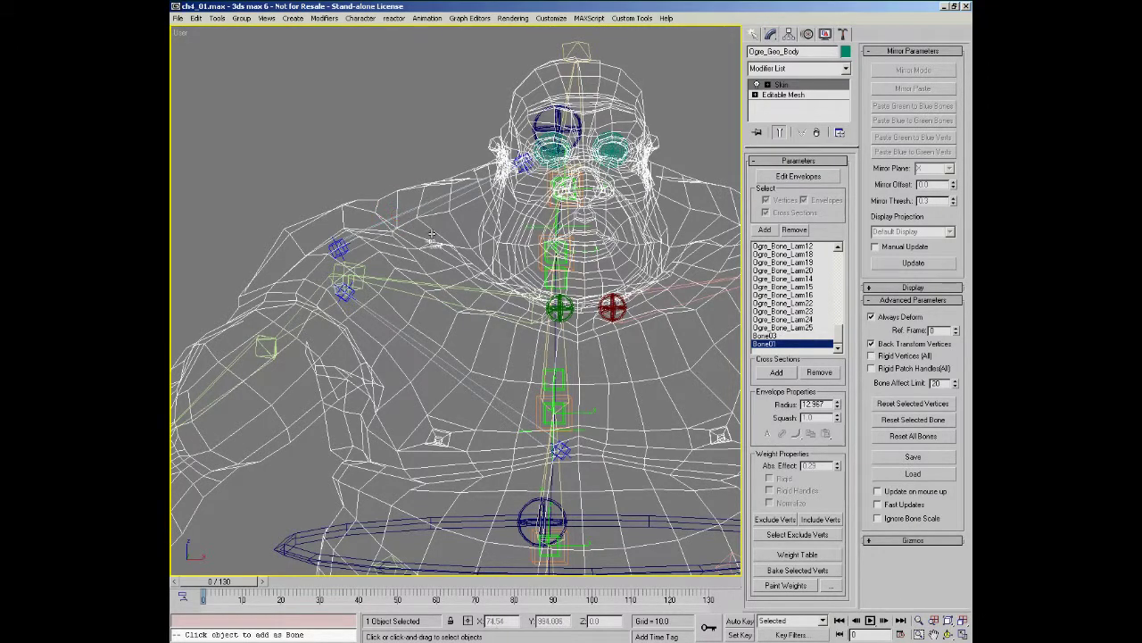
Step: Enter envelope editing in the body's Skin modifier and select the envelope of Bone03 across the chest
{"action": "right_click", "coordinate": [461, 283]}
{"action": "middle_click_drag", "start_coordinate": [384, 248], "coordinate": [408, 279], "text": "ctrl+alt"}
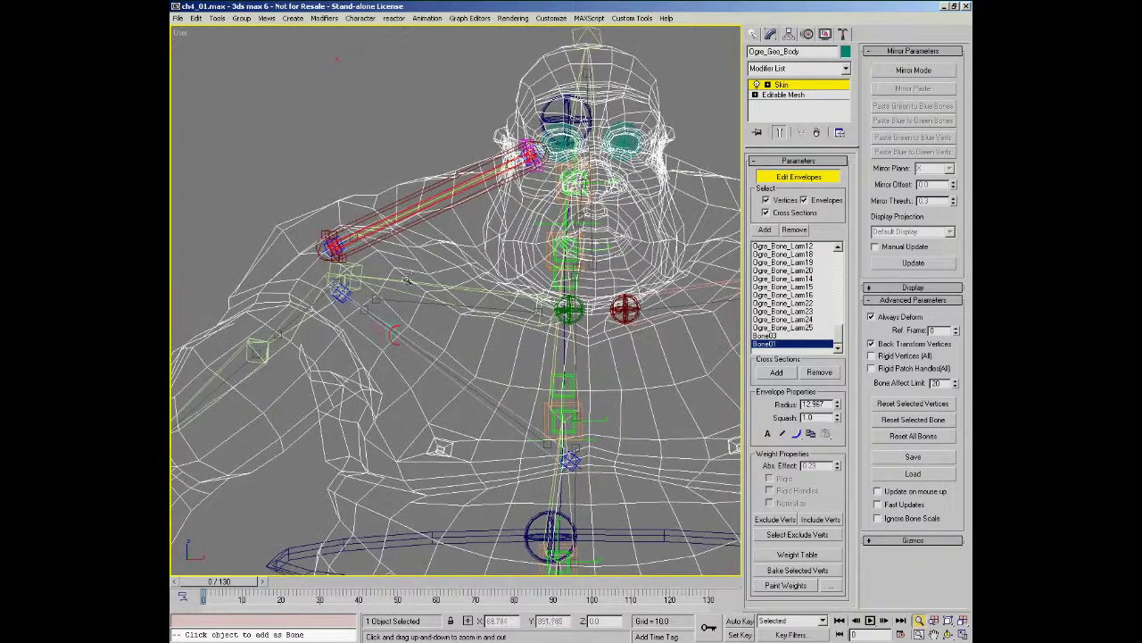
{"action": "left_click", "coordinate": [407, 342]}
{"action": "mouse_move", "coordinate": [407, 342]}
{"action": "middle_mouse_down", "text": "alt"}
{"action": "mouse_move", "coordinate": [437, 357]}
{"action": "mouse_move", "coordinate": [503, 309]}
{"action": "mouse_move", "coordinate": [466, 363]}
{"action": "mouse_move", "coordinate": [428, 344]}
{"action": "middle_mouse_up", "text": "alt"}
{"action": "scroll", "coordinate": [449, 339], "scroll_direction": "down", "scroll_amount": 3}
{"action": "middle_click_drag", "start_coordinate": [429, 344], "coordinate": [353, 247], "text": "ctrl+alt"}
{"action": "left_click", "coordinate": [374, 311]}
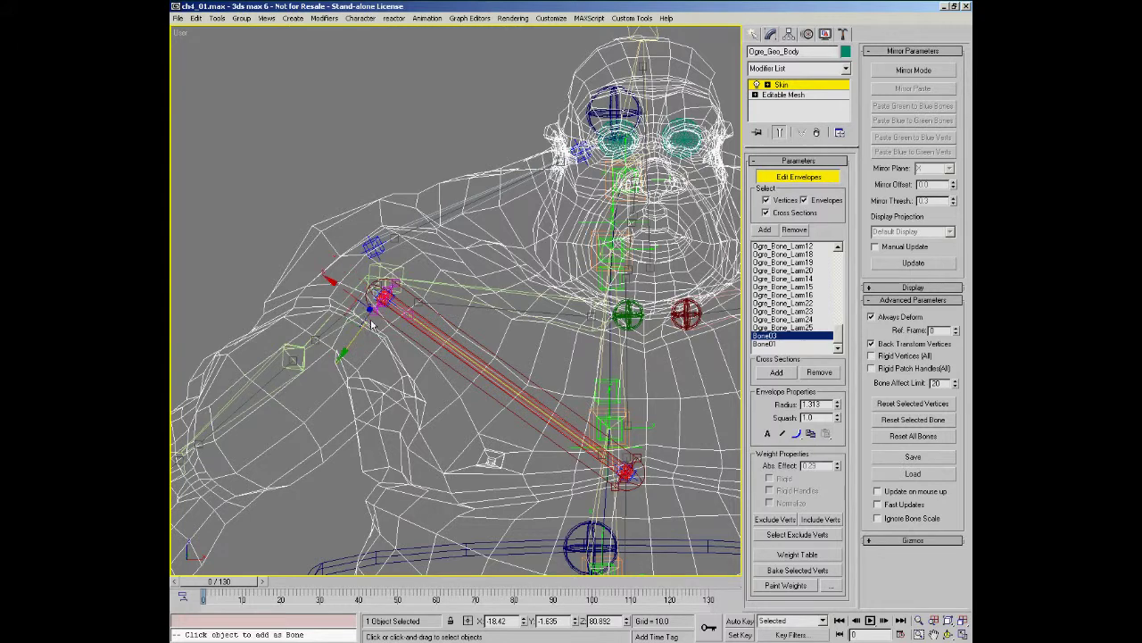
Step: Turn on Show No Envelopes in the Skin modifier's display options to hide the envelope shapes
{"action": "mouse_move", "coordinate": [360, 332]}
{"action": "left_mouse_down"}
{"action": "mouse_move", "coordinate": [340, 354]}
{"action": "mouse_move", "coordinate": [357, 349]}
{"action": "left_mouse_up"}
{"action": "right_click", "coordinate": [358, 349]}
{"action": "middle_click_drag", "start_coordinate": [511, 352], "coordinate": [509, 329]}
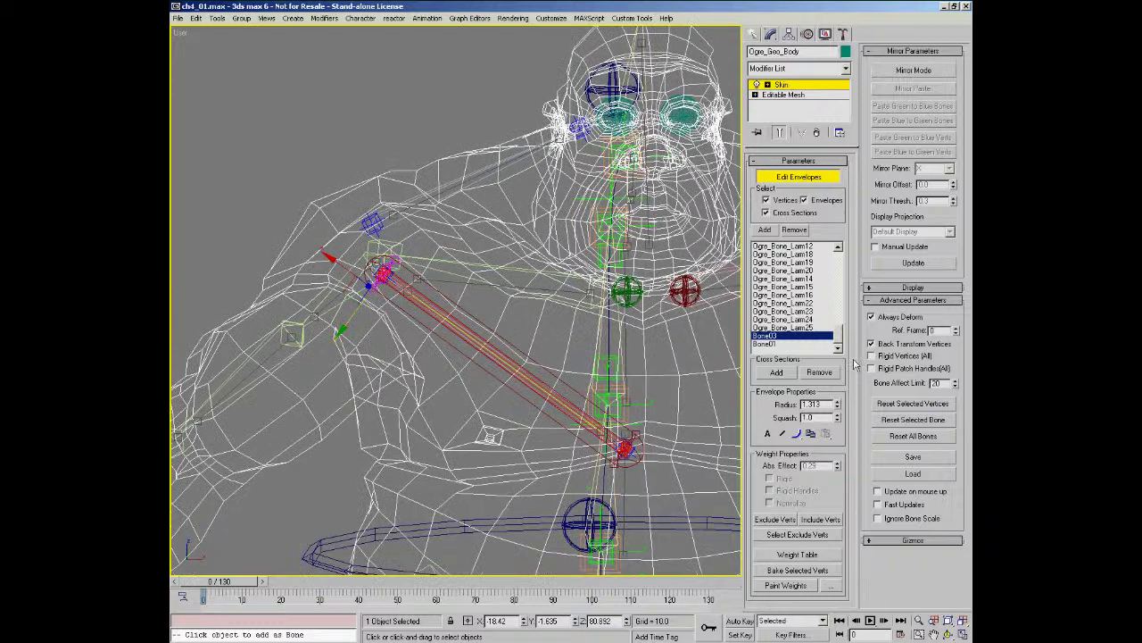
{"action": "left_click", "coordinate": [913, 288]}
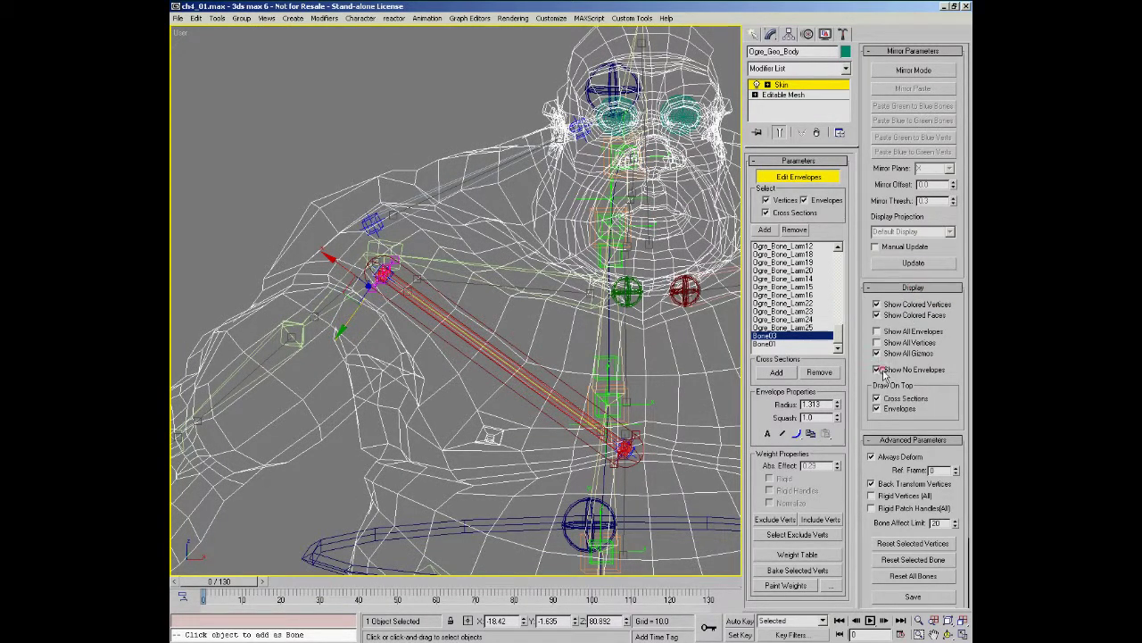
{"action": "middle_click_drag", "start_coordinate": [571, 364], "coordinate": [395, 234], "text": "alt"}
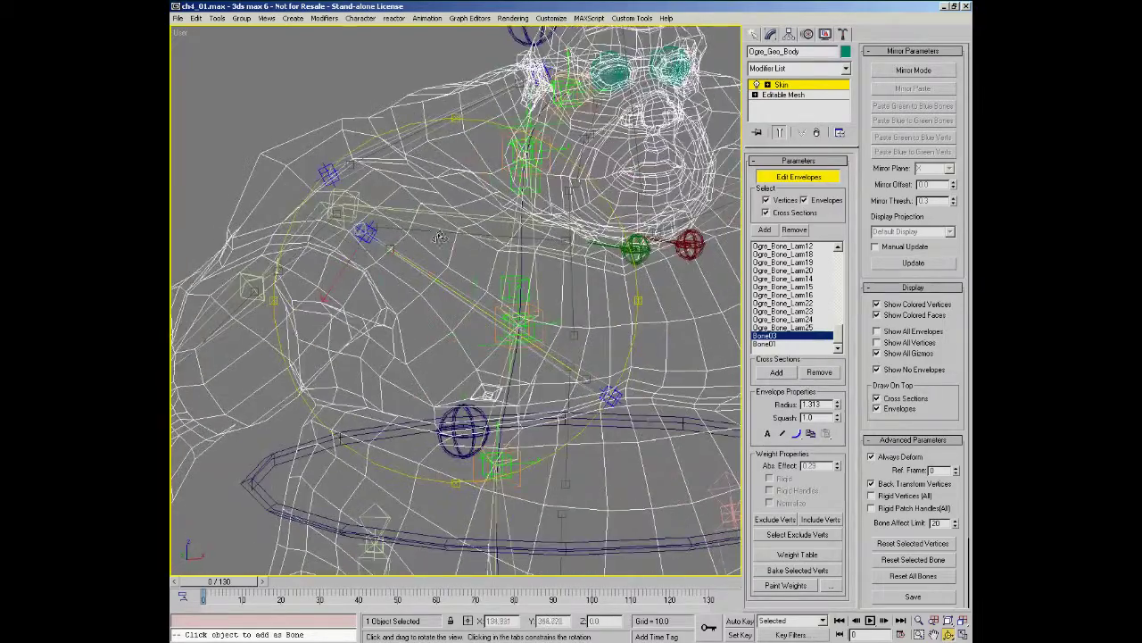
{"action": "middle_click_drag", "start_coordinate": [440, 294], "coordinate": [452, 321], "text": "alt"}
{"action": "mouse_move", "coordinate": [452, 322]}
{"action": "middle_mouse_down", "text": "ctrl+alt"}
{"action": "mouse_move", "coordinate": [442, 200]}
{"action": "mouse_move", "coordinate": [500, 275]}
{"action": "mouse_move", "coordinate": [496, 324]}
{"action": "middle_mouse_up", "text": "ctrl+alt"}
Step: Select Bone01 above the shoulder and show the mesh shaded in its frame 74 pose
{"action": "left_click", "coordinate": [472, 223]}
{"action": "key", "text": "F3"}
{"action": "middle_click_drag", "start_coordinate": [459, 251], "coordinate": [493, 299], "text": "alt"}
{"action": "left_click_drag", "start_coordinate": [228, 584], "coordinate": [499, 588]}
Step: Turn on skin paint mode and brush Bone01 weight onto the mesh between the neck and the shoulder
{"action": "right_click", "coordinate": [478, 290]}
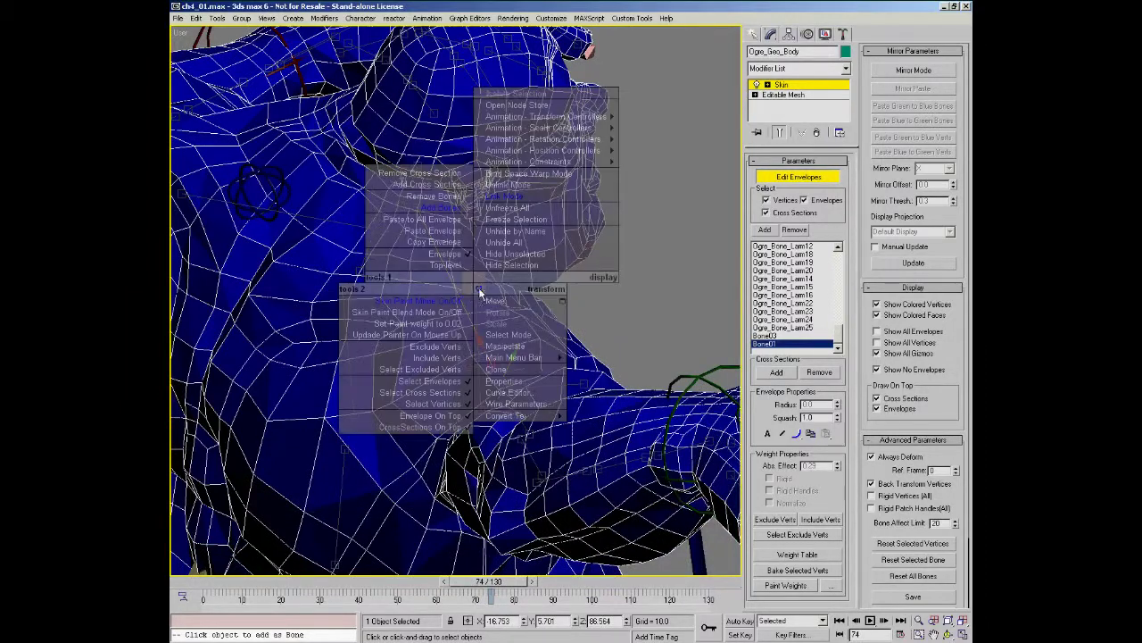
{"action": "left_click", "coordinate": [439, 304]}
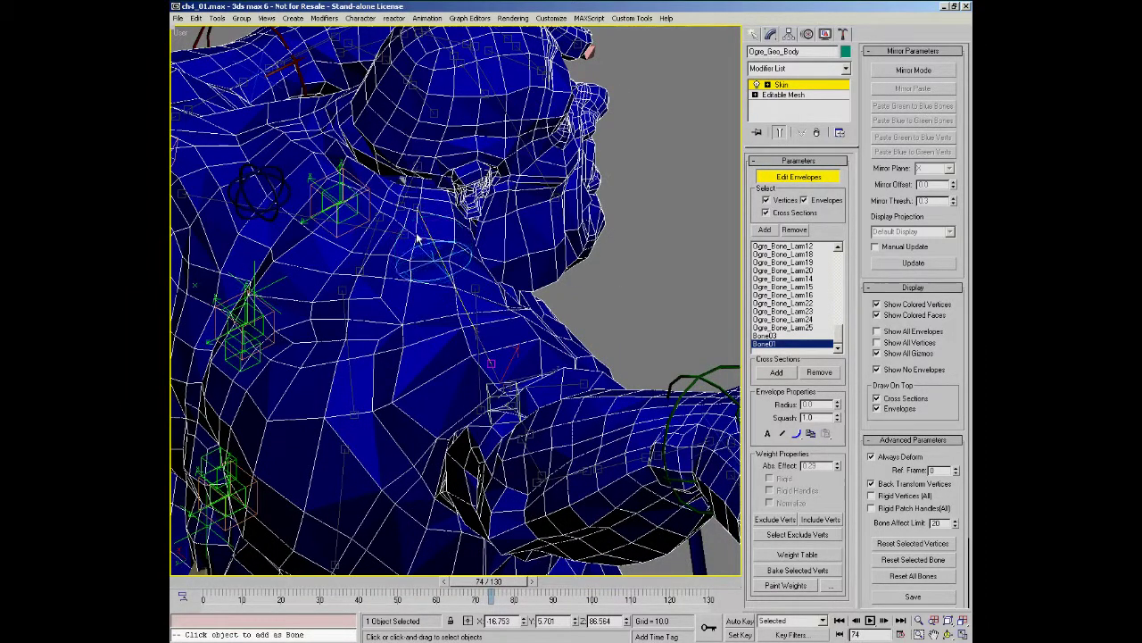
{"action": "left_click_drag", "start_coordinate": [436, 259], "coordinate": [463, 323]}
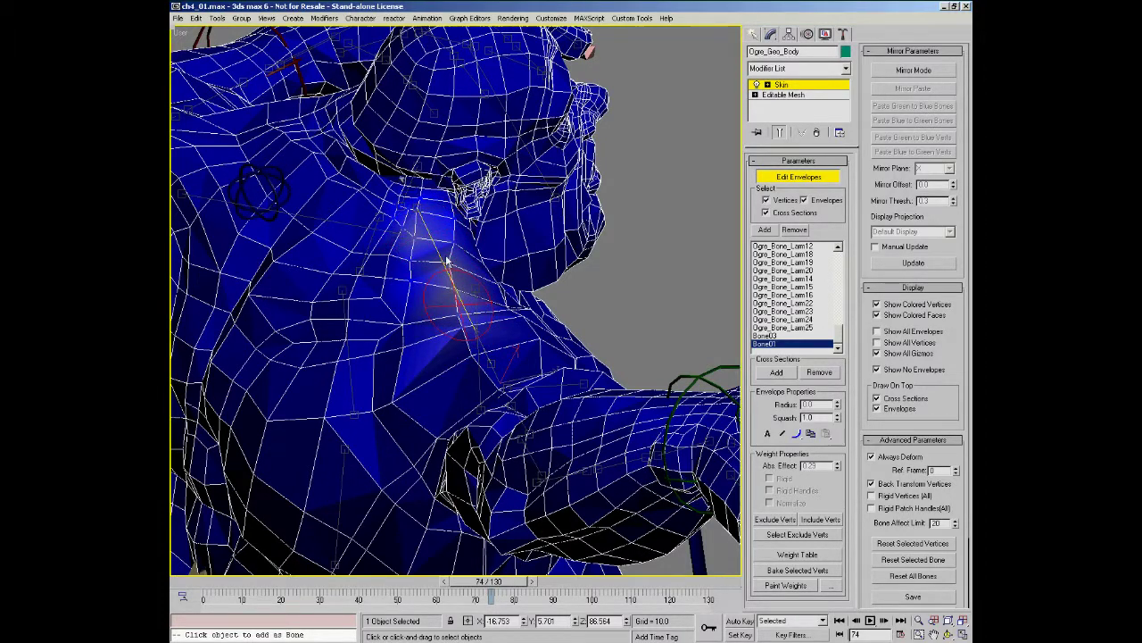
Step: Return to frame 0 and paint more Bone01 weight along the side of the neck and upper shoulder
{"action": "left_click", "coordinate": [183, 583]}
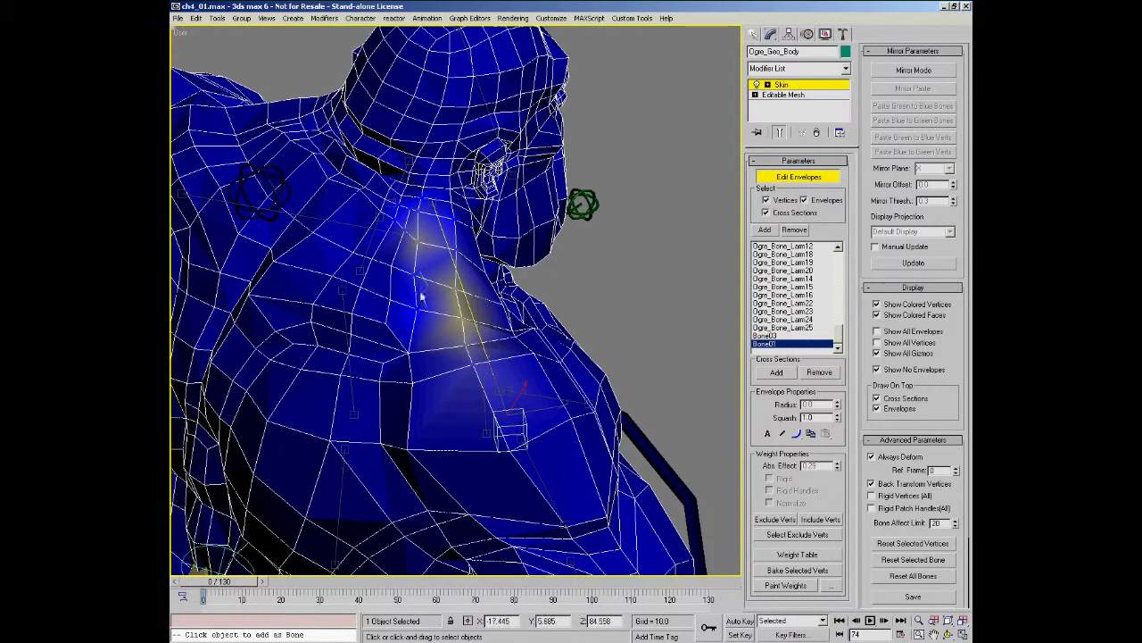
{"action": "middle_click_drag", "start_coordinate": [445, 209], "coordinate": [443, 238]}
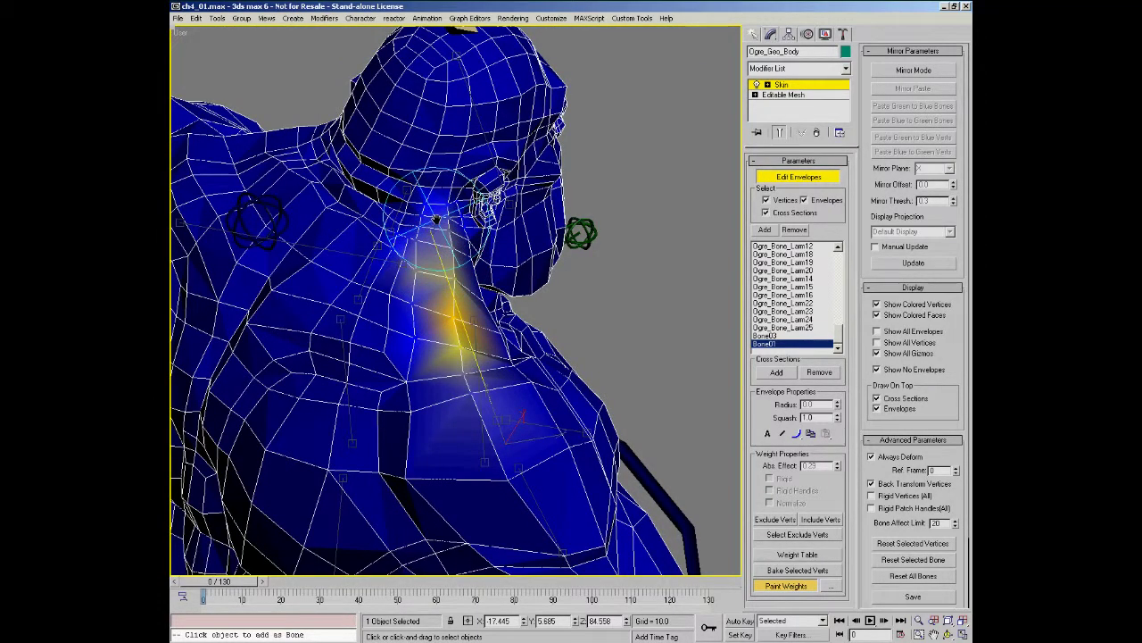
{"action": "left_click_drag", "start_coordinate": [425, 376], "coordinate": [425, 360]}
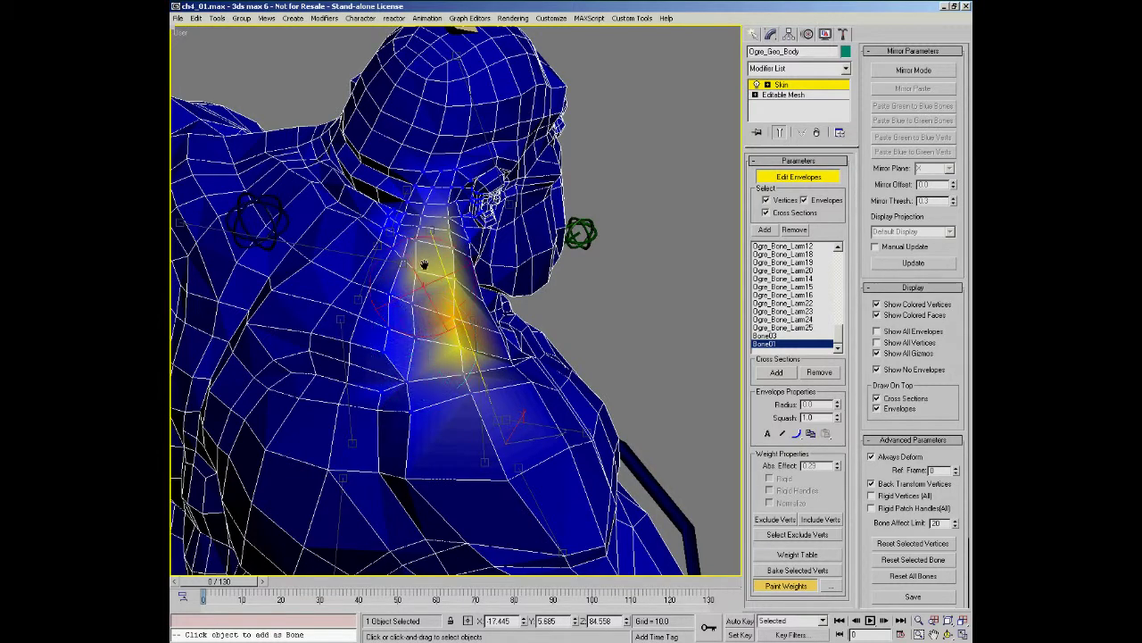
{"action": "left_click_drag", "start_coordinate": [396, 361], "coordinate": [402, 247]}
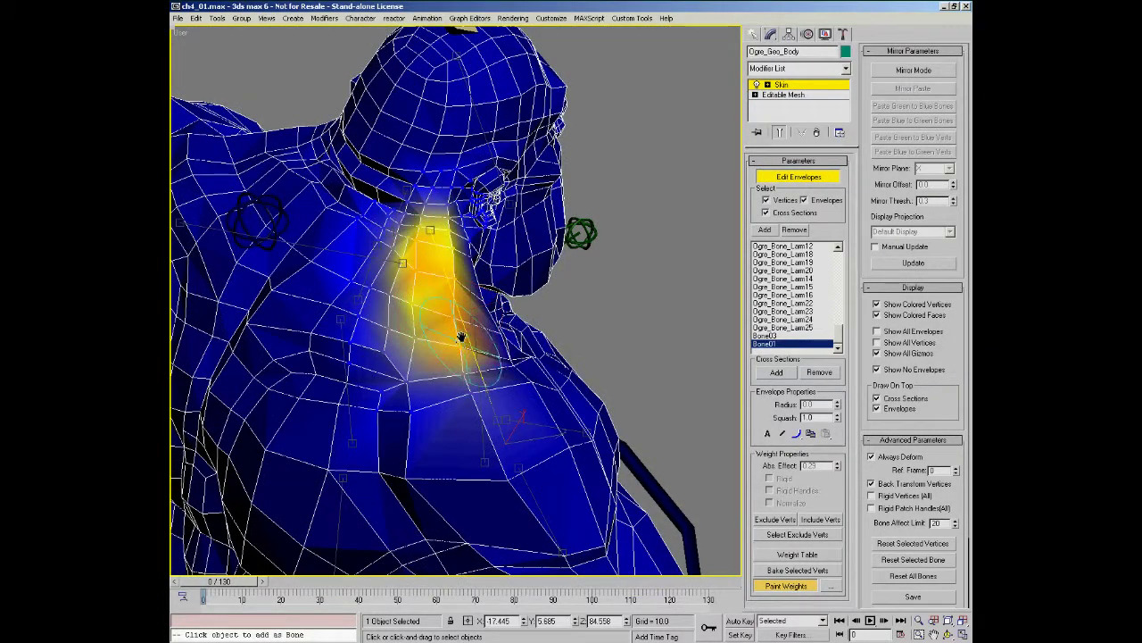
Step: Strengthen Bone01's painted weight across the muscle between neck and shoulder, working from a closer angle
{"action": "middle_click_drag", "start_coordinate": [449, 301], "coordinate": [486, 309], "text": "alt"}
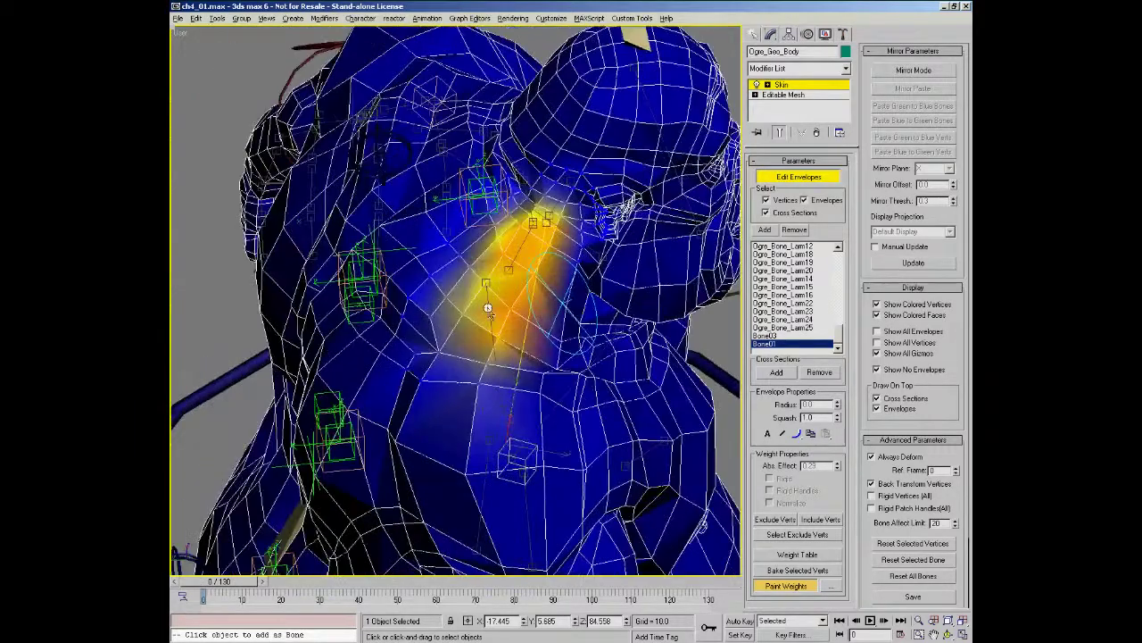
{"action": "middle_click_drag", "start_coordinate": [598, 276], "coordinate": [548, 258]}
{"action": "scroll", "coordinate": [547, 259], "scroll_direction": "up", "scroll_amount": 3}
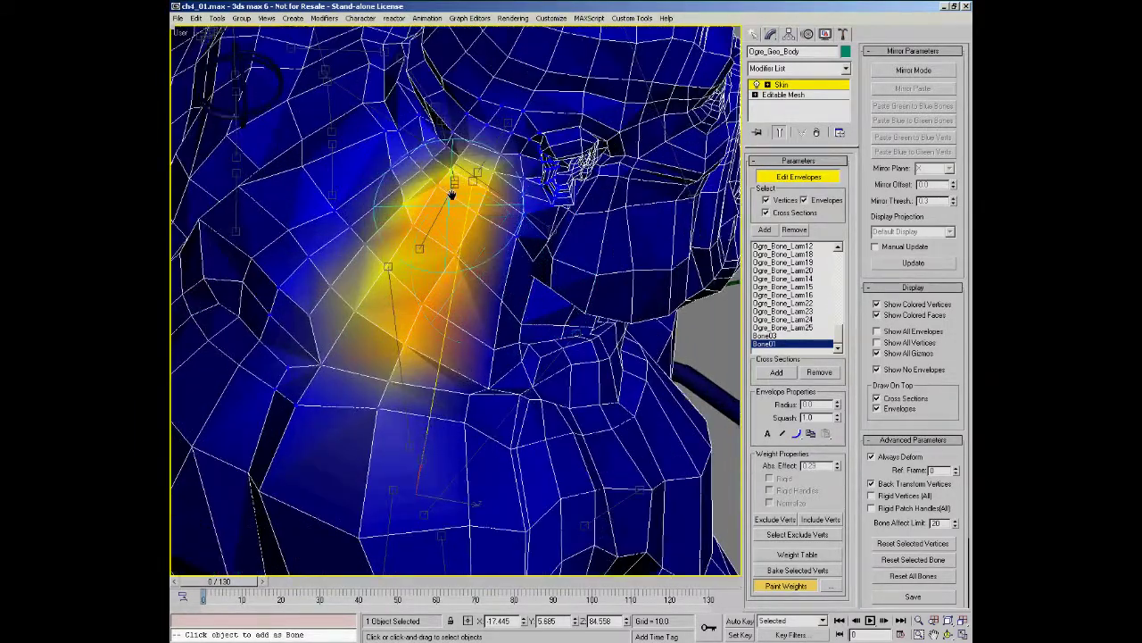
{"action": "left_click_drag", "start_coordinate": [385, 343], "coordinate": [419, 264]}
{"action": "left_click_drag", "start_coordinate": [465, 219], "coordinate": [454, 354]}
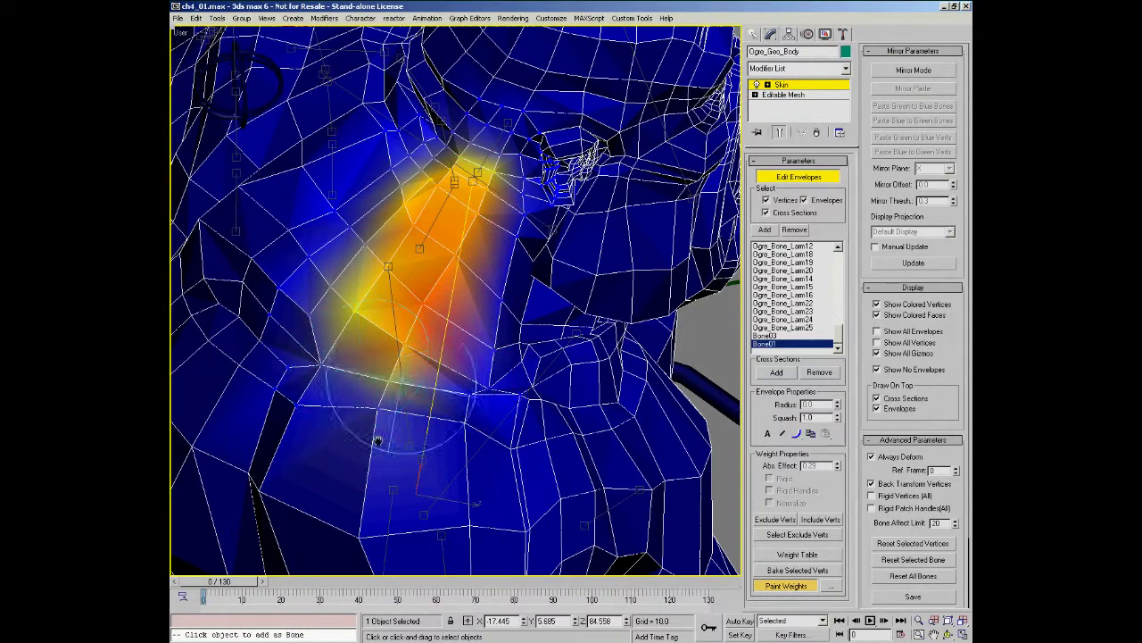
Step: Go to frame 78 and paint Bone01 weight onto the creased area behind the raised shoulder
{"action": "left_click_drag", "start_coordinate": [223, 586], "coordinate": [509, 587]}
{"action": "middle_click_drag", "start_coordinate": [538, 269], "coordinate": [406, 343], "text": "alt"}
{"action": "left_click", "coordinate": [411, 369]}
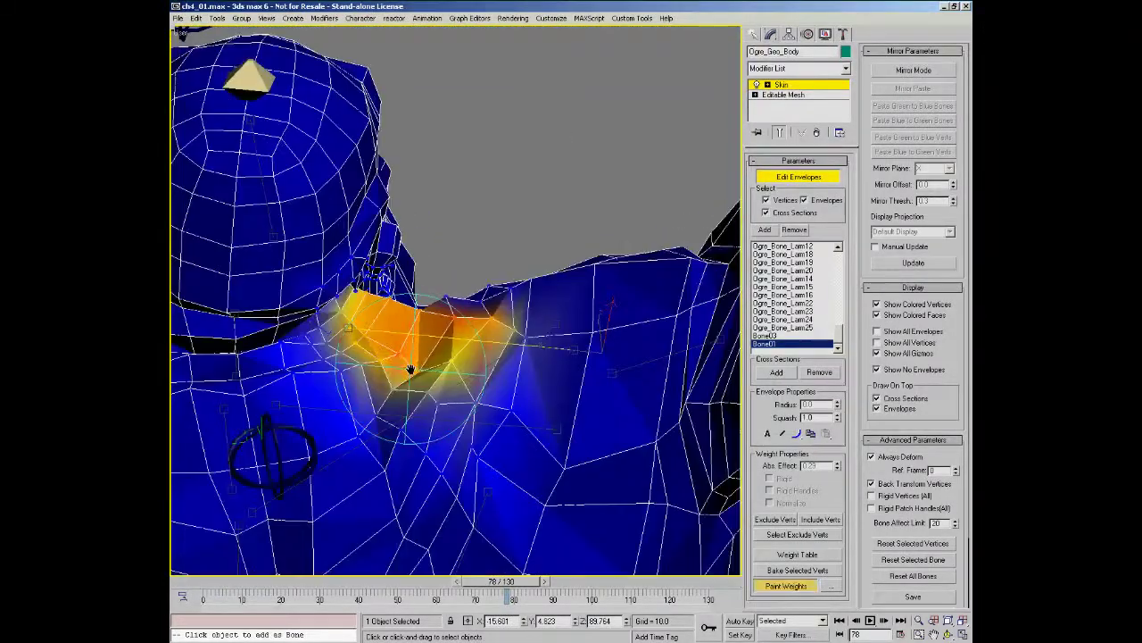
{"action": "left_click_drag", "start_coordinate": [510, 403], "coordinate": [505, 408]}
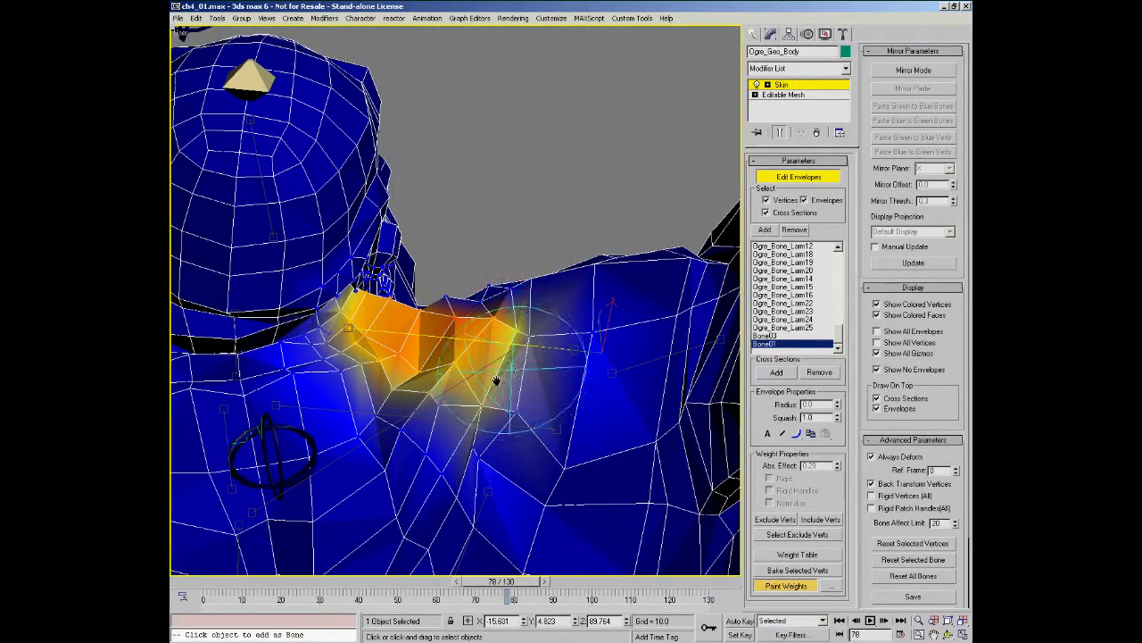
{"action": "mouse_move", "coordinate": [529, 348]}
{"action": "middle_mouse_down", "text": "alt"}
{"action": "mouse_move", "coordinate": [525, 370]}
{"action": "mouse_move", "coordinate": [517, 323]}
{"action": "middle_mouse_up", "text": "alt"}
{"action": "mouse_move", "coordinate": [516, 323]}
{"action": "left_mouse_down"}
{"action": "mouse_move", "coordinate": [536, 326]}
{"action": "mouse_move", "coordinate": [553, 369]}
{"action": "mouse_move", "coordinate": [534, 393]}
{"action": "left_mouse_up"}
{"action": "mouse_move", "coordinate": [534, 393]}
{"action": "middle_mouse_down", "text": "alt"}
{"action": "mouse_move", "coordinate": [520, 311]}
{"action": "mouse_move", "coordinate": [536, 339]}
{"action": "mouse_move", "coordinate": [482, 392]}
{"action": "middle_mouse_up", "text": "alt"}
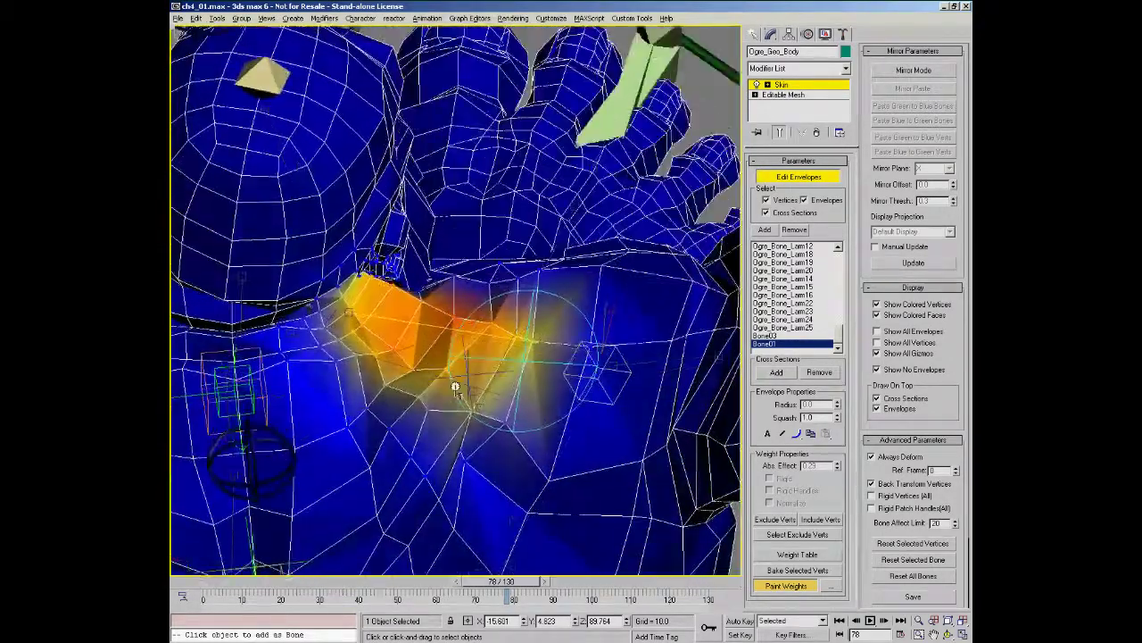
Step: Adjust the skin painting setting and brush over the Bone01 weights in the crease between neck and shoulder
{"action": "right_click", "coordinate": [393, 412]}
{"action": "left_click", "coordinate": [373, 444]}
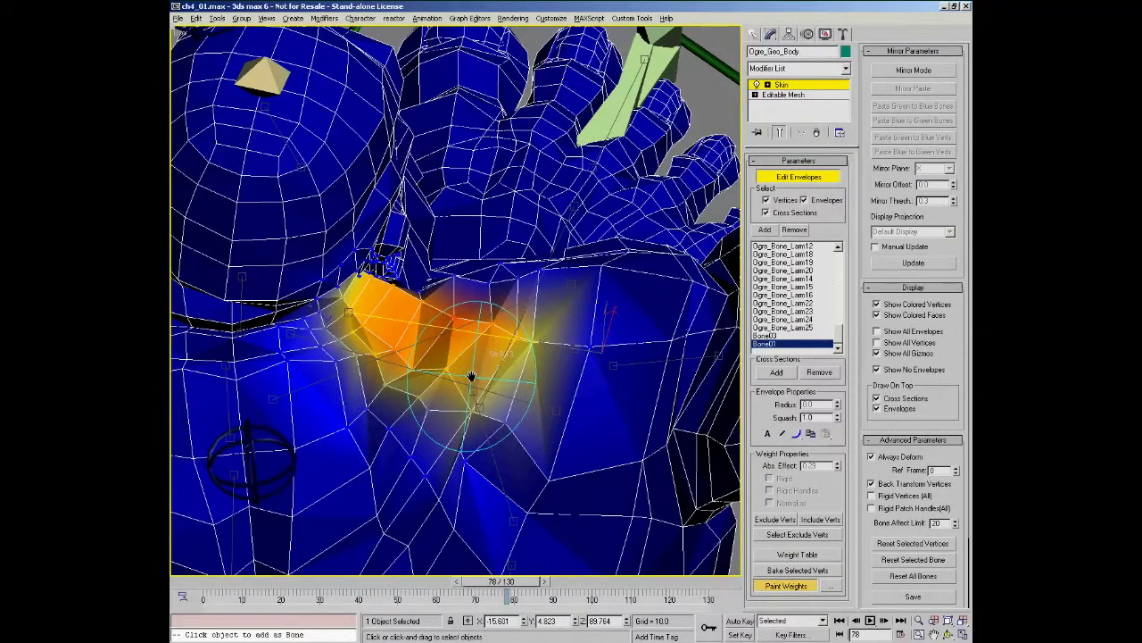
{"action": "mouse_move", "coordinate": [472, 373]}
{"action": "left_mouse_down"}
{"action": "mouse_move", "coordinate": [437, 329]}
{"action": "mouse_move", "coordinate": [430, 344]}
{"action": "left_mouse_up"}
{"action": "mouse_move", "coordinate": [505, 382]}
{"action": "left_mouse_down"}
{"action": "mouse_move", "coordinate": [492, 360]}
{"action": "mouse_move", "coordinate": [373, 343]}
{"action": "left_mouse_up"}
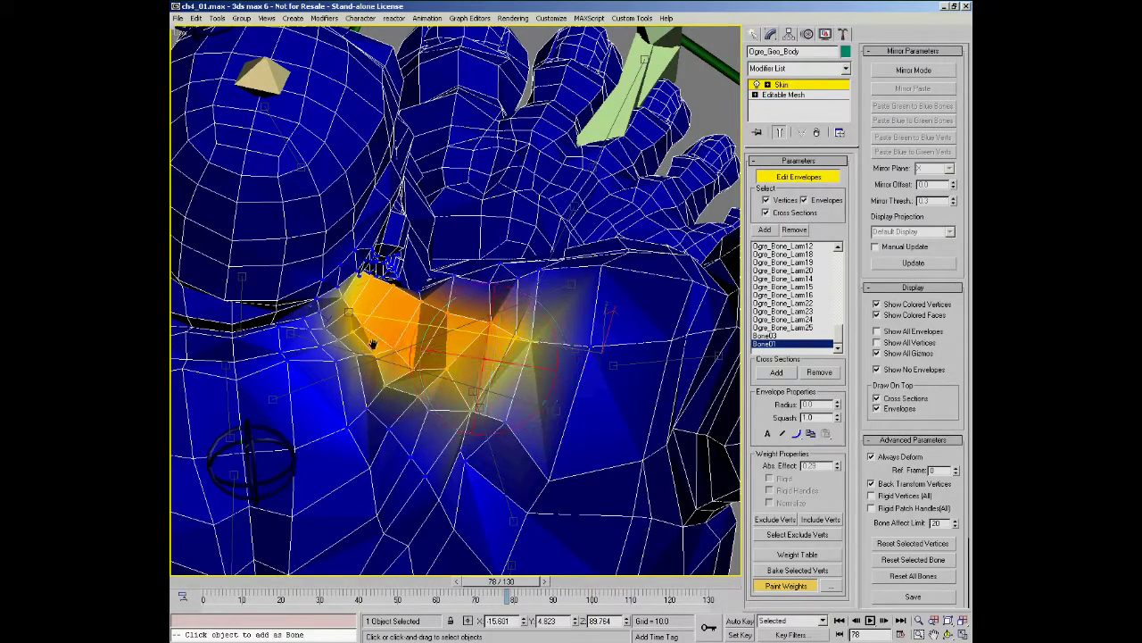
Step: Back at frame 0, extend Bone01's painted weight down toward the shoulder and check the deformation by scrubbing to frame 78
{"action": "mouse_move", "coordinate": [434, 386]}
{"action": "middle_mouse_down", "text": "alt"}
{"action": "mouse_move", "coordinate": [360, 369]}
{"action": "mouse_move", "coordinate": [390, 348]}
{"action": "middle_mouse_up", "text": "alt"}
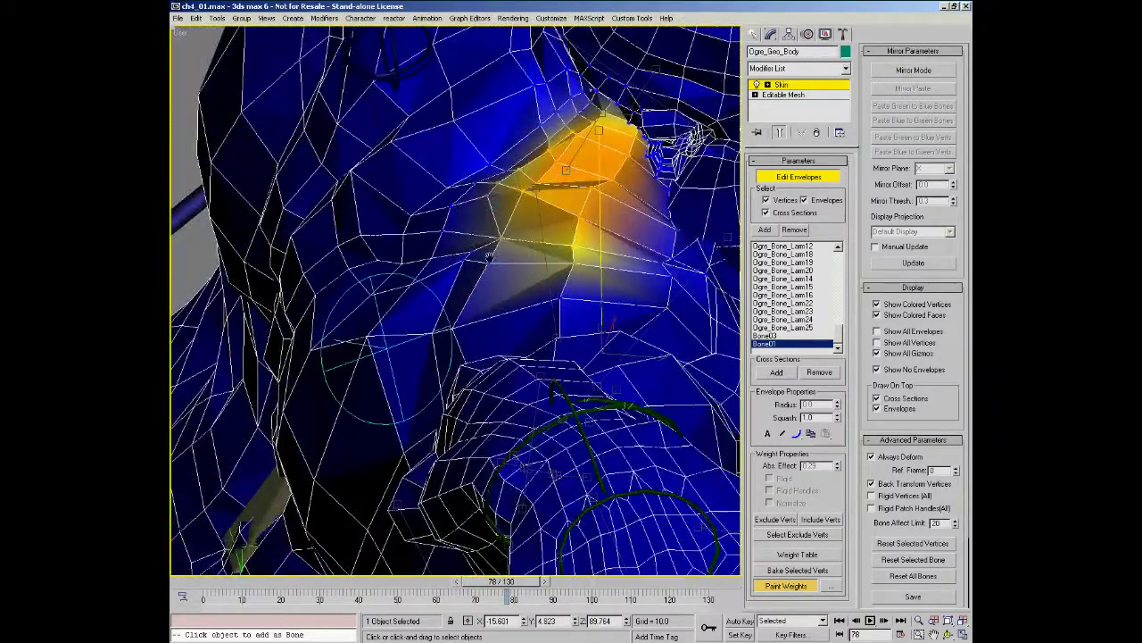
{"action": "middle_click_drag", "start_coordinate": [621, 193], "coordinate": [471, 237]}
{"action": "middle_click_drag", "start_coordinate": [507, 279], "coordinate": [526, 280], "text": "alt"}
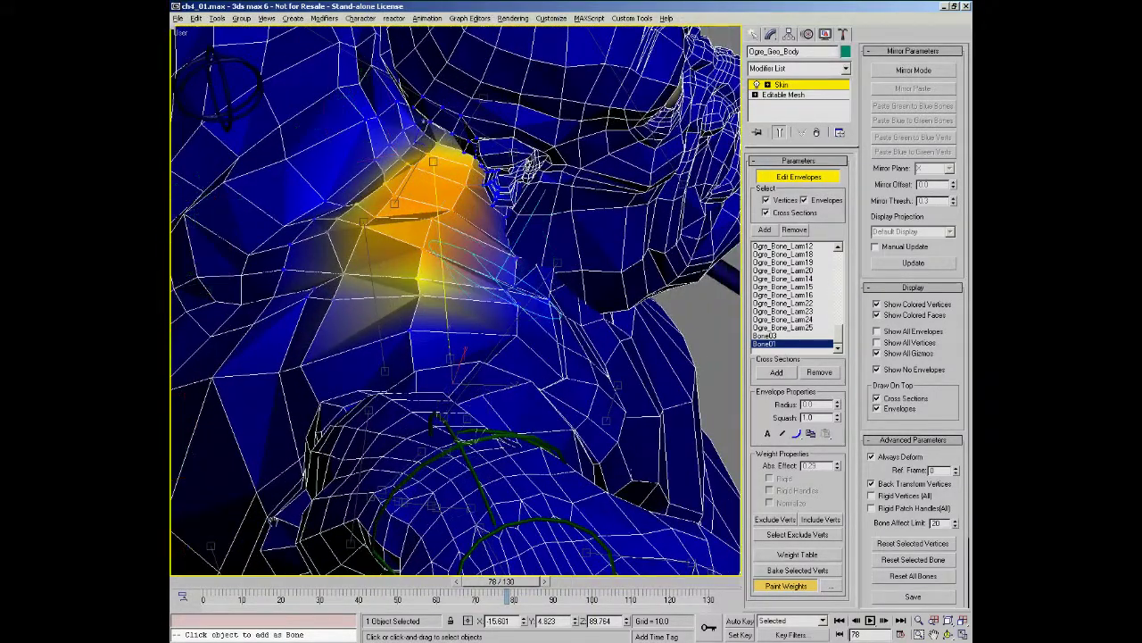
{"action": "left_click_drag", "start_coordinate": [503, 581], "coordinate": [186, 585]}
{"action": "mouse_move", "coordinate": [466, 184]}
{"action": "left_mouse_down"}
{"action": "mouse_move", "coordinate": [462, 268]}
{"action": "mouse_move", "coordinate": [429, 367]}
{"action": "mouse_move", "coordinate": [441, 380]}
{"action": "left_mouse_up"}
{"action": "mouse_move", "coordinate": [441, 380]}
{"action": "middle_mouse_down", "text": "alt"}
{"action": "mouse_move", "coordinate": [467, 326]}
{"action": "mouse_move", "coordinate": [426, 346]}
{"action": "middle_mouse_up", "text": "alt"}
{"action": "left_click_drag", "start_coordinate": [203, 586], "coordinate": [330, 589]}
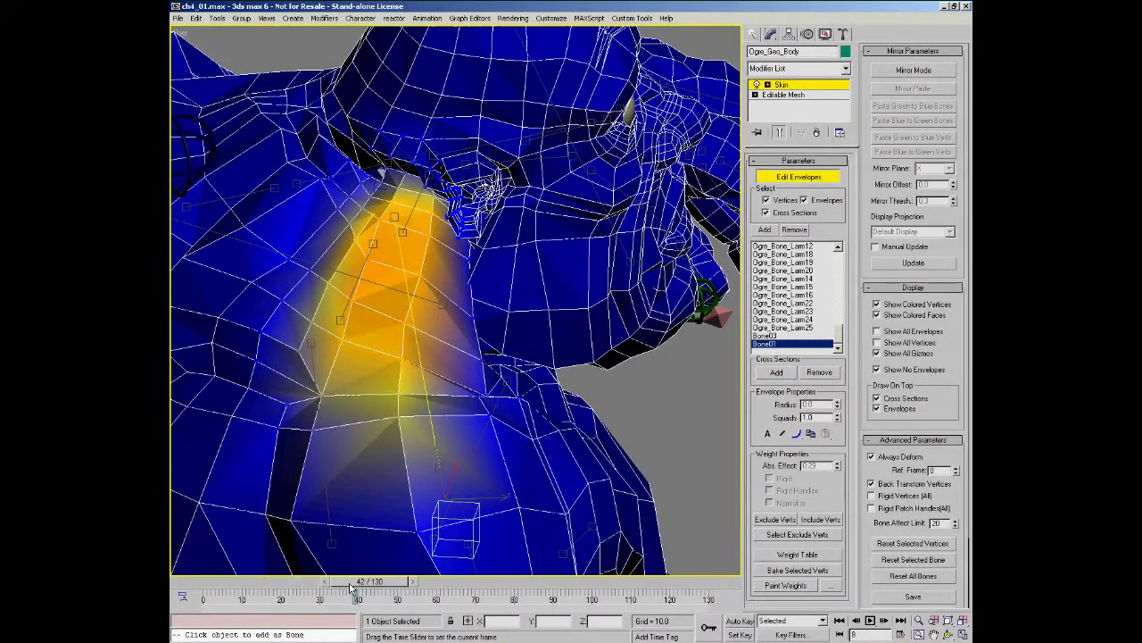
{"action": "left_click_drag", "start_coordinate": [417, 593], "coordinate": [489, 581]}
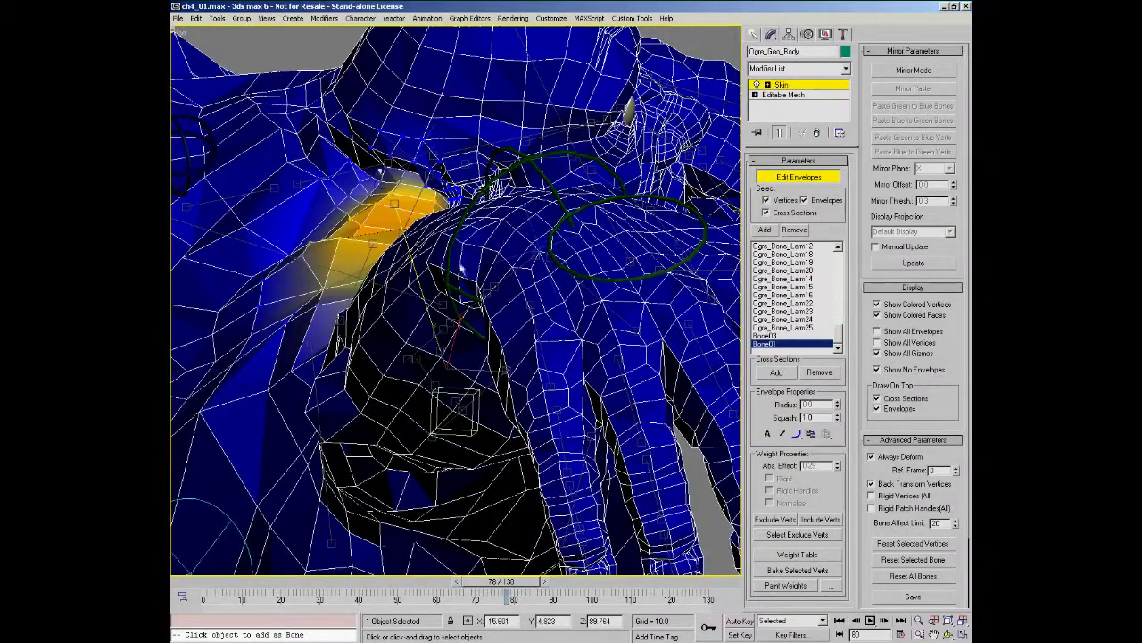